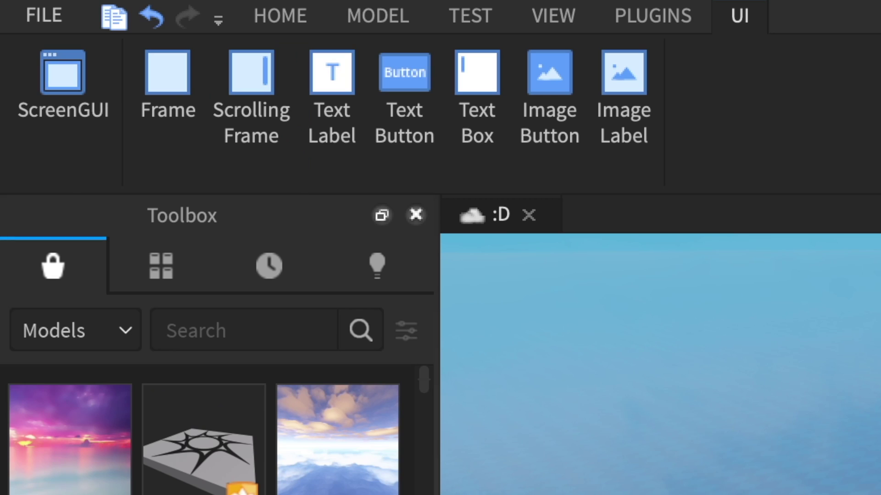
- Insert a ScreenGui containing a frame and set the frame's background color to the Lead swatch (25, 25, 25)
left_click(40, 144)
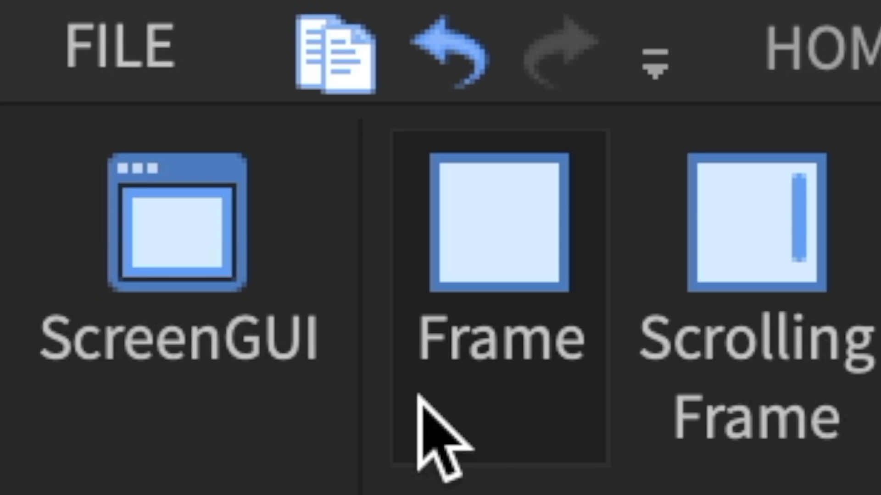
left_click(472, 389)
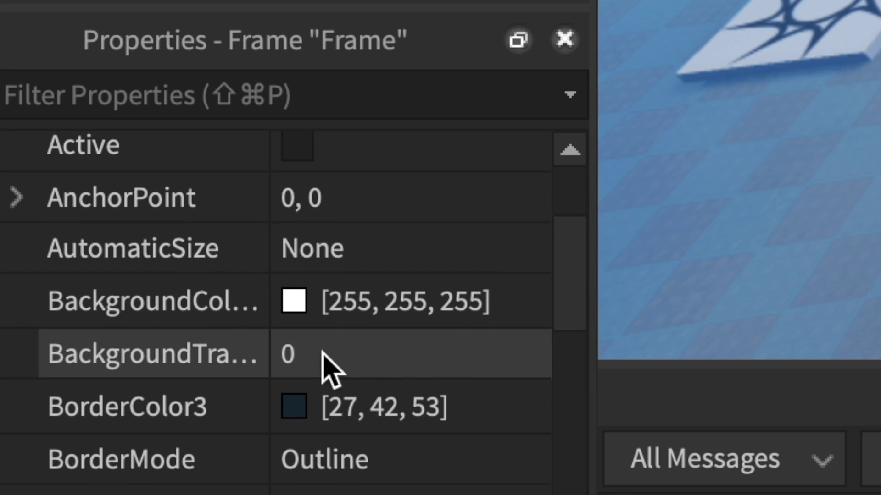
left_click(326, 362)
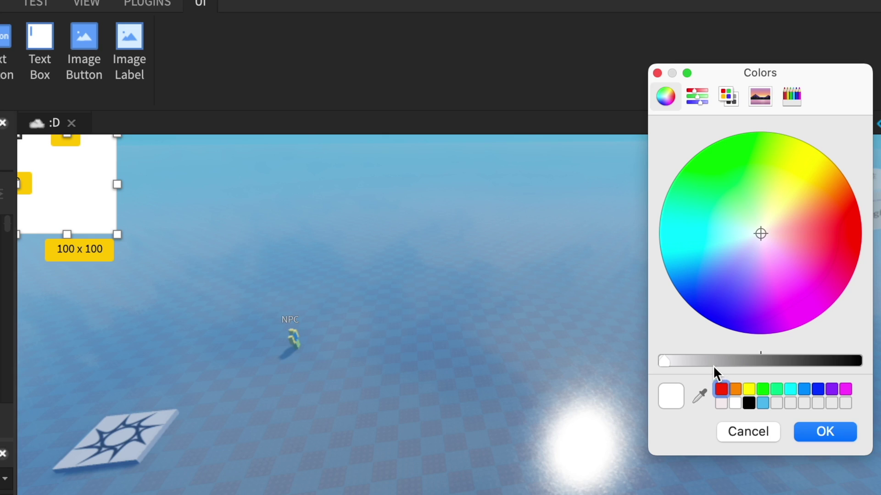
left_click_drag(713, 365, 783, 365)
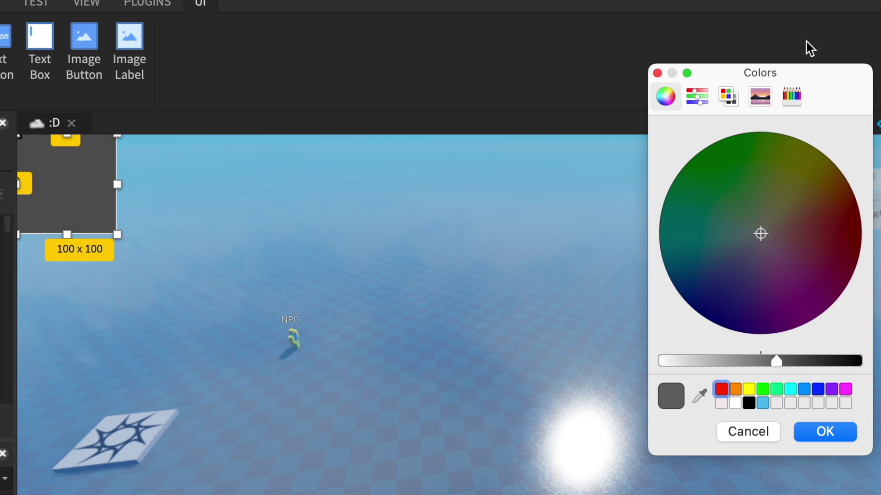
left_click(791, 97)
left_click(678, 192)
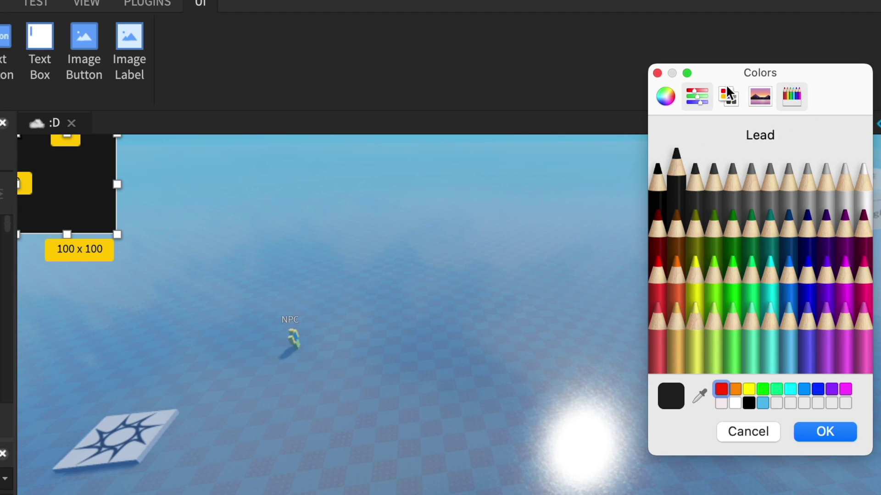
left_click(824, 432)
- Try a border size of 0 and a very thick border on the frame, and undo the border changes
left_click(383, 364)
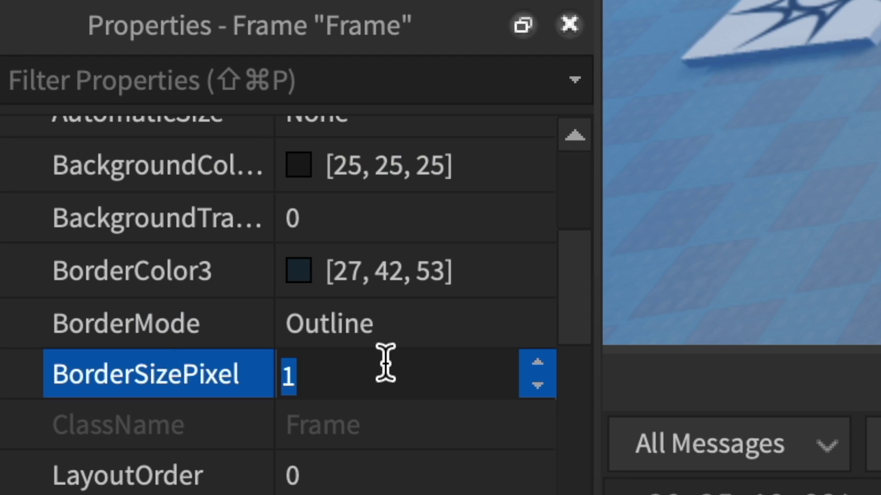
type("0")
key("Return")
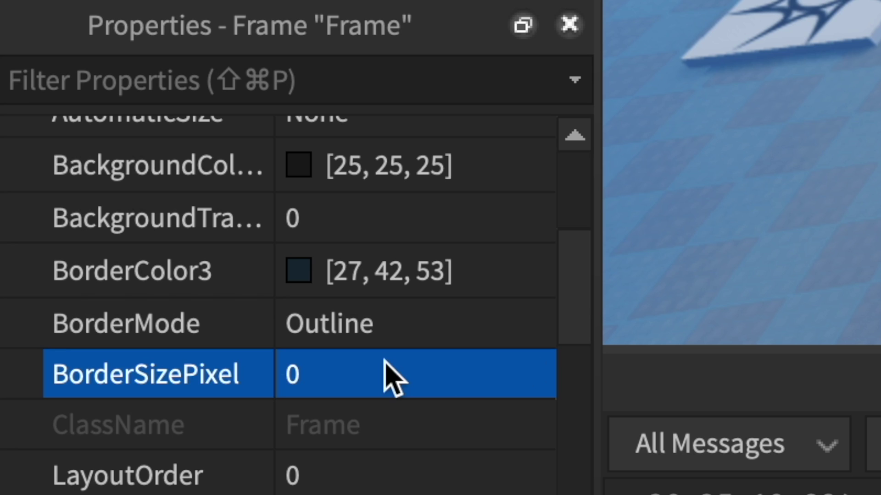
left_click(420, 373)
type("65")
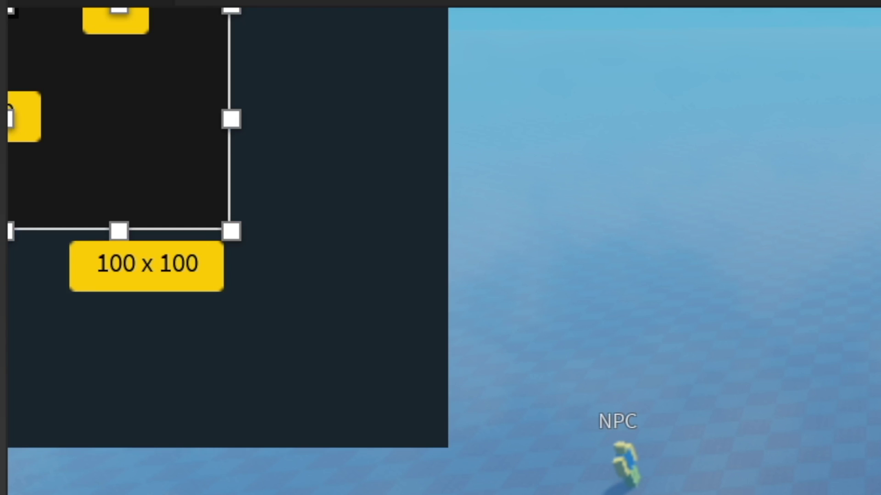
left_click(576, 421)
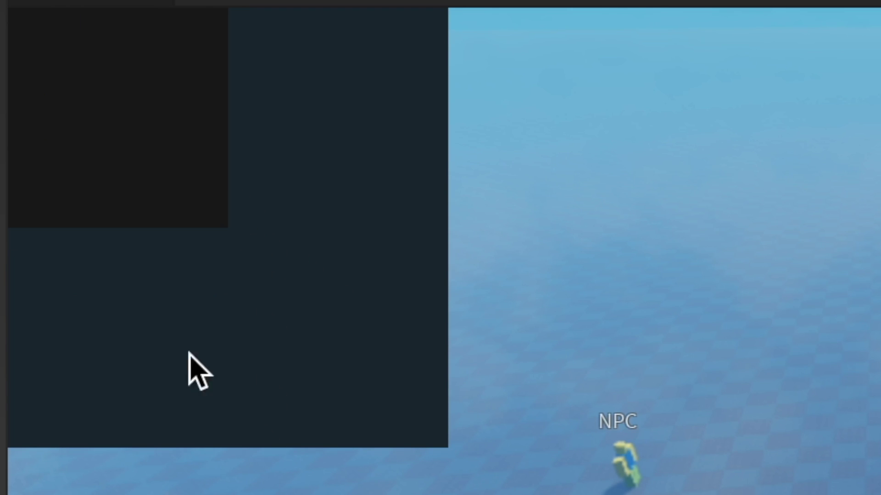
key("super+z")
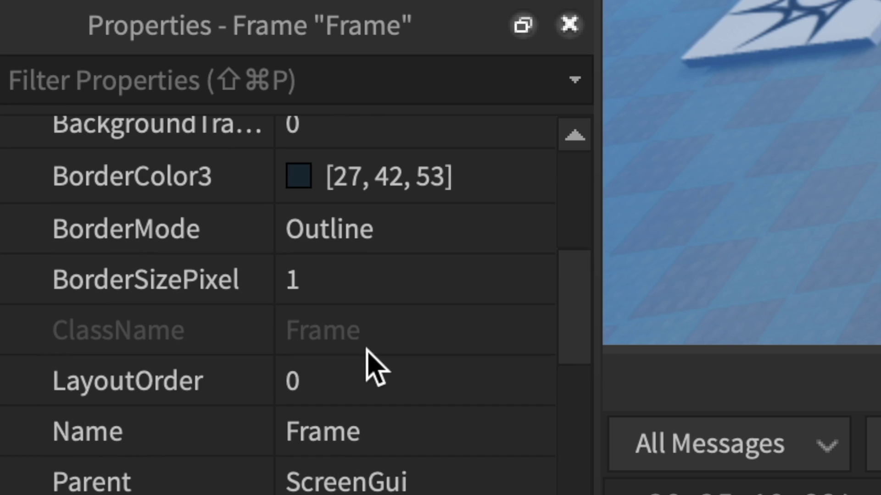
- Try out the frame's background transparency and return it to 0
scroll(363, 236, "up", 2)
left_click(474, 239)
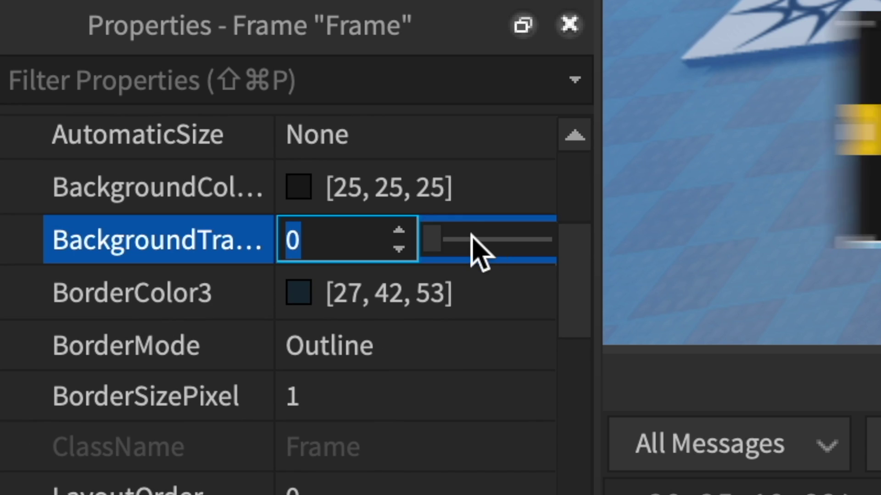
left_click_drag(427, 237, 204, 261)
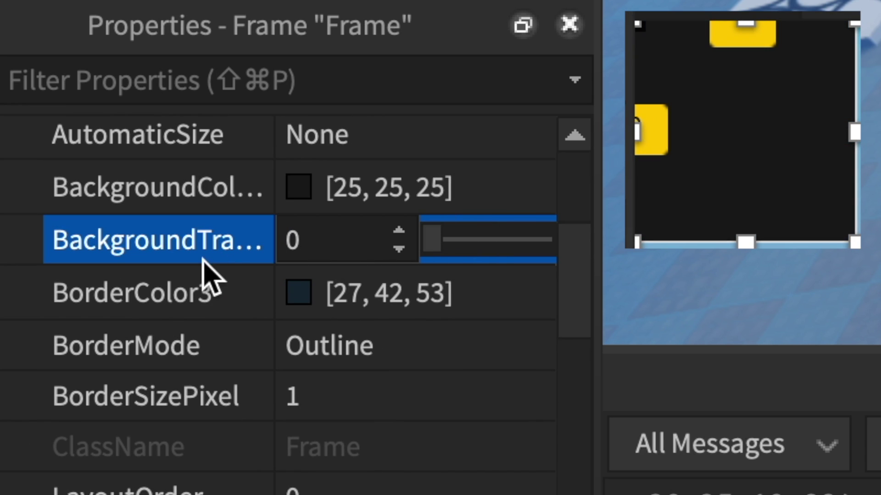
- Set the frame's size to 1,0,1,0 so it fills the whole viewport
scroll(373, 350, "down", 1)
scroll(275, 302, "down", 15)
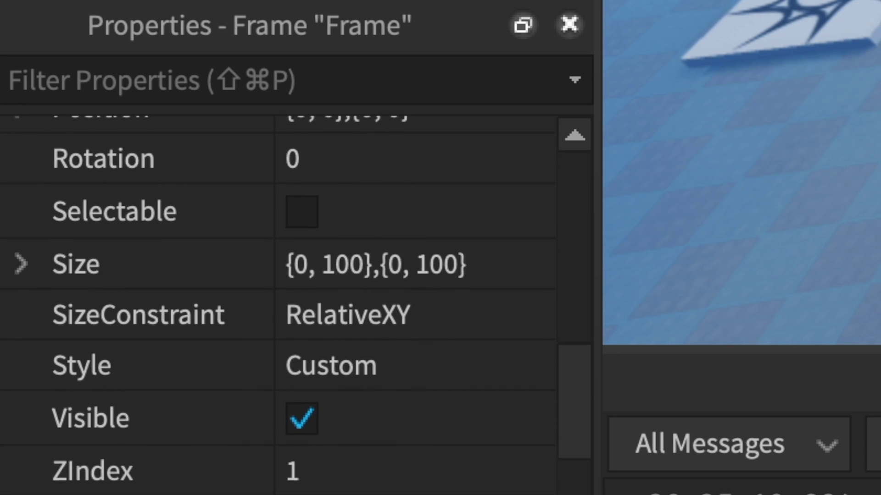
scroll(275, 302, "up", 6)
scroll(350, 276, "up", 4)
scroll(350, 275, "down", 4)
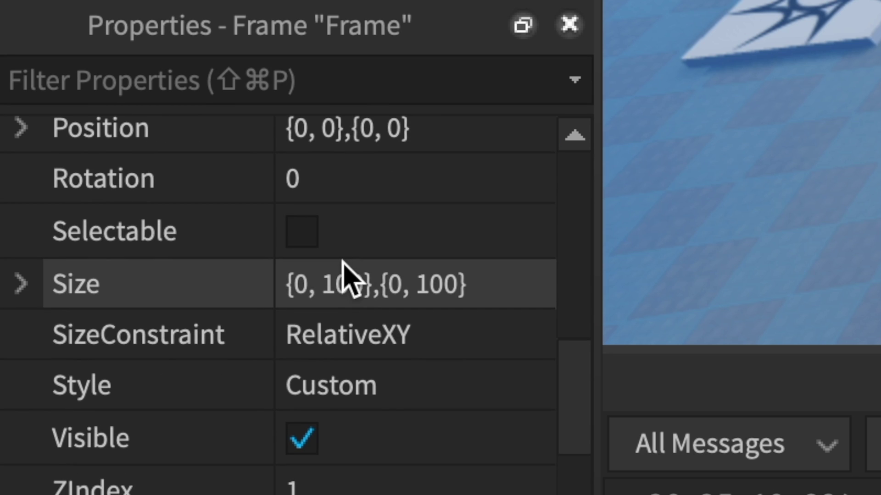
left_click(349, 296)
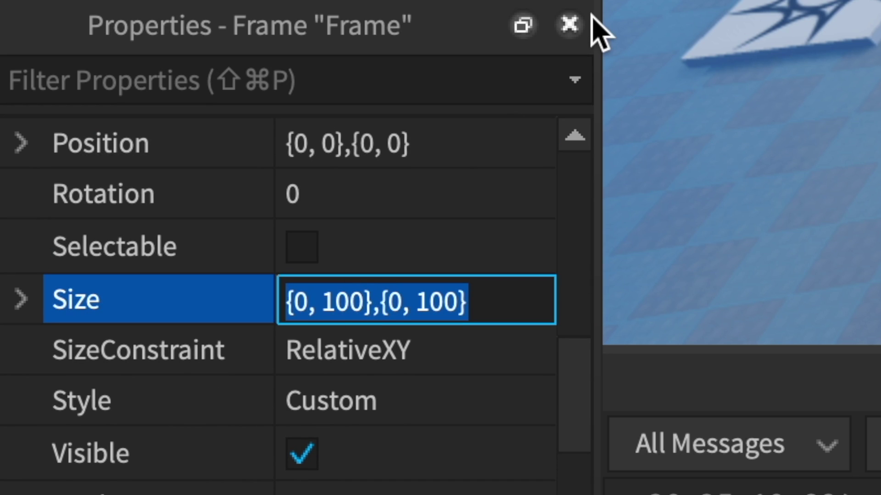
type("1,0")
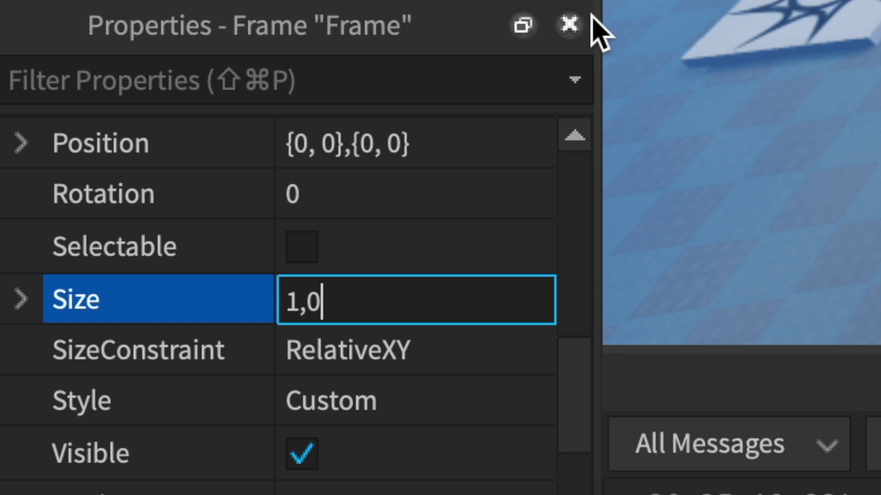
type(",1,0")
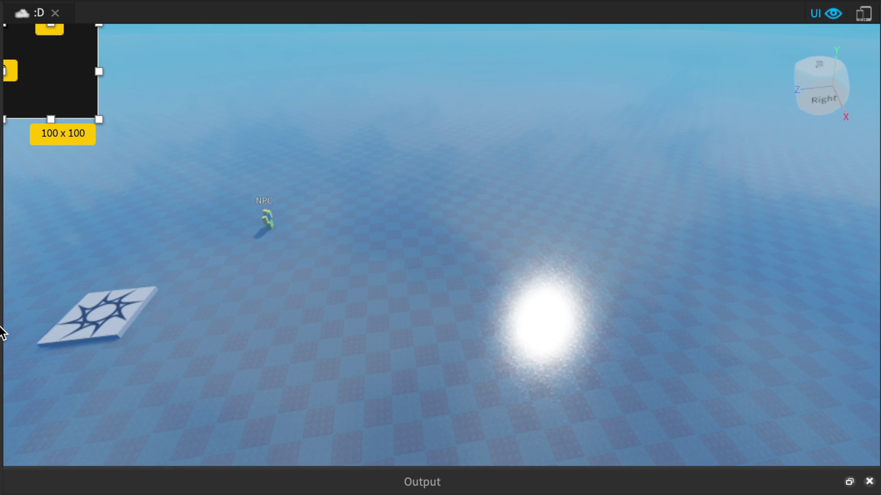
key("Return")
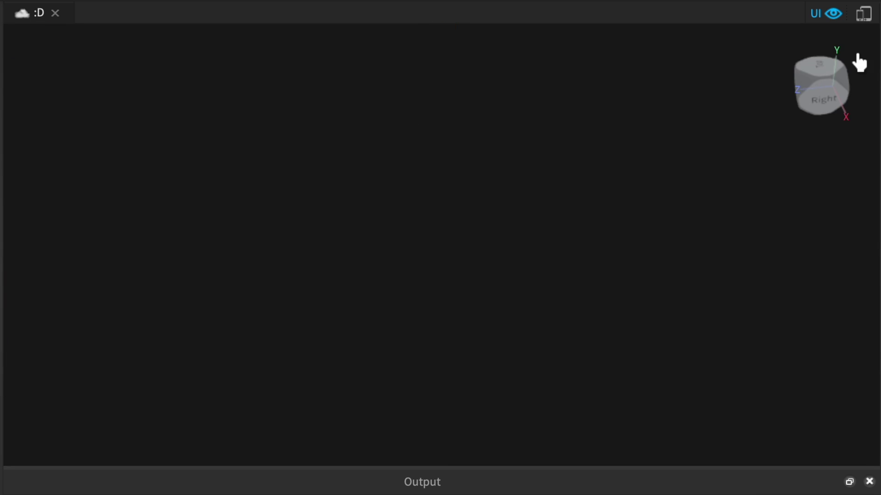
- Preview the full-screen frame on an emulated iPad 2 and Xbox One, and leave the device emulation
left_click(865, 13)
left_click(339, 31)
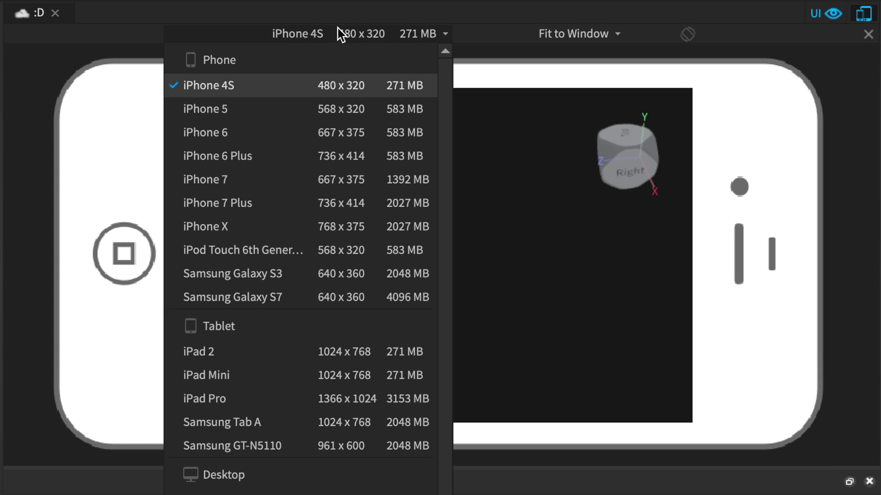
left_click(286, 352)
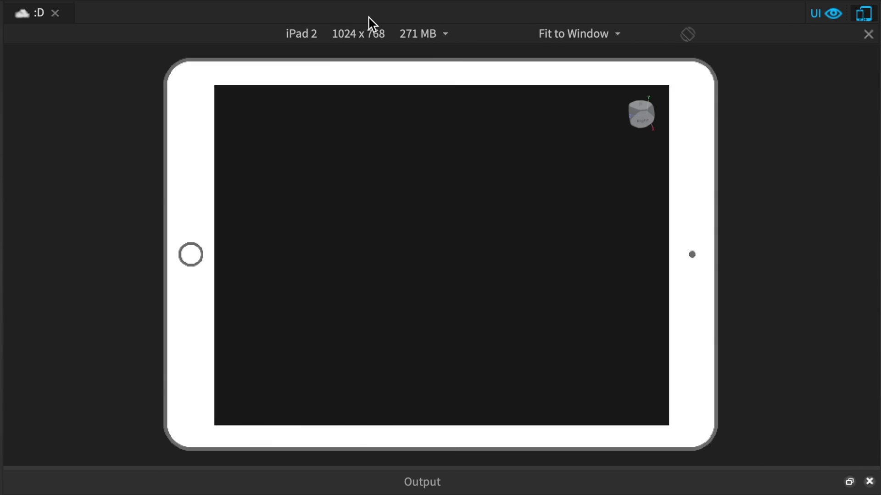
left_click(368, 33)
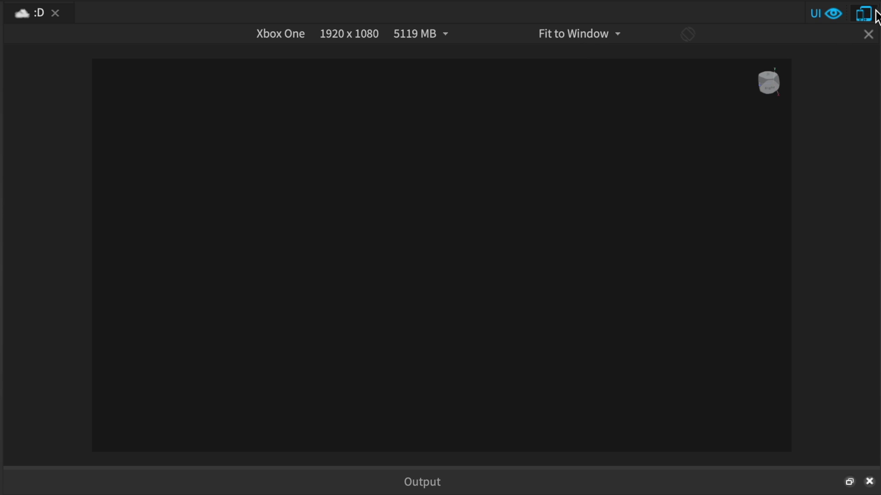
left_click(874, 13)
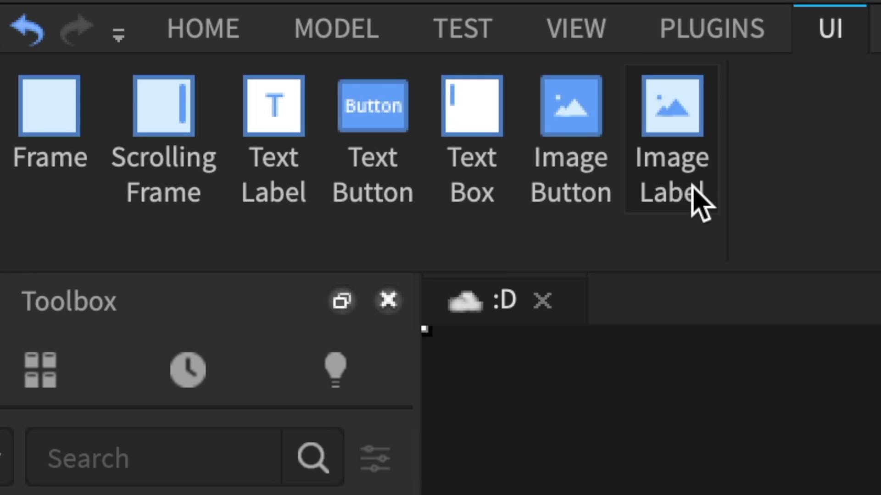
- Insert an image label into the frame and set its size to 1,0,1,0
left_click(693, 188)
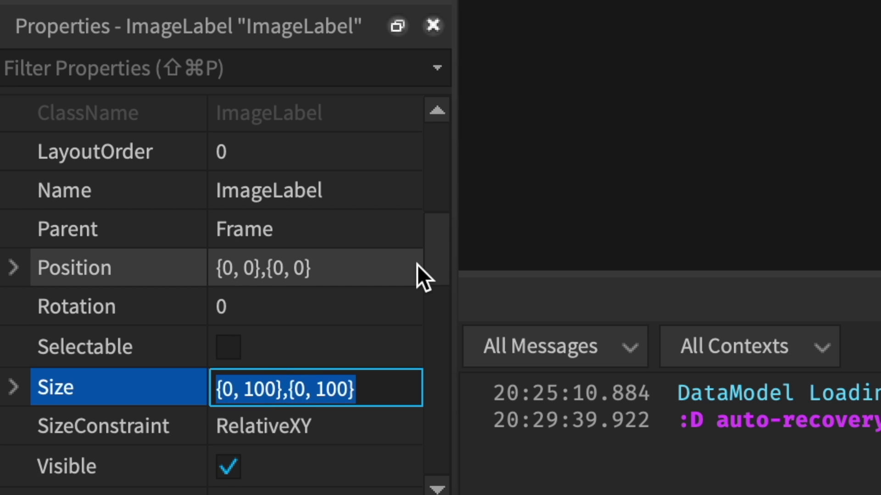
type("1,0")
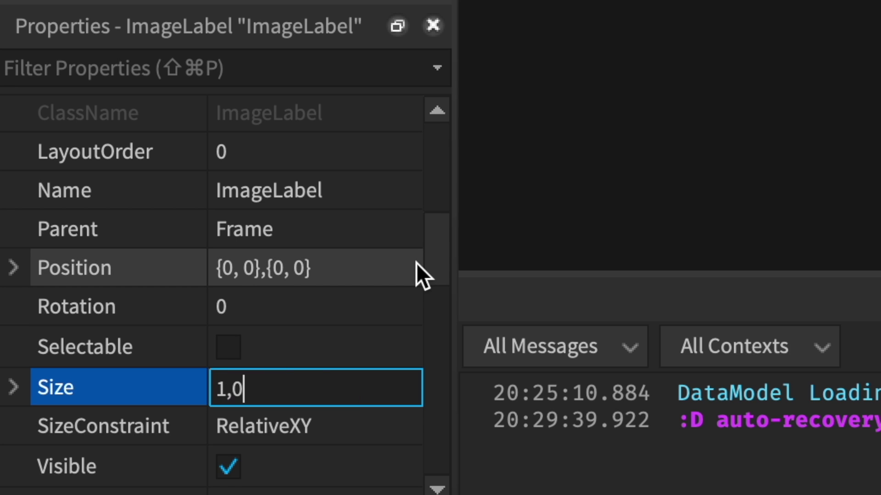
type(",1,0")
key("Return")
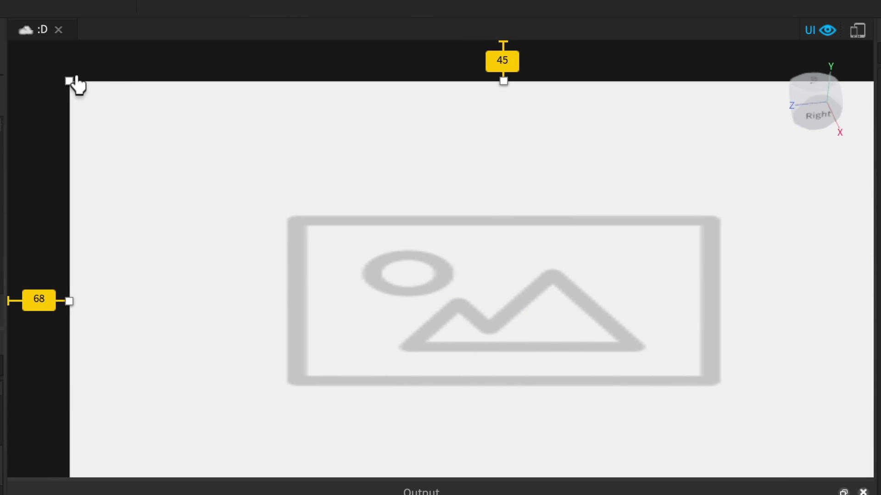
- Shrink the image label to about 403 x 353 pixels and center it horizontally near the frame's upper edge
left_click_drag(68, 80, 556, 188)
left_click_drag(605, 299, 348, 175)
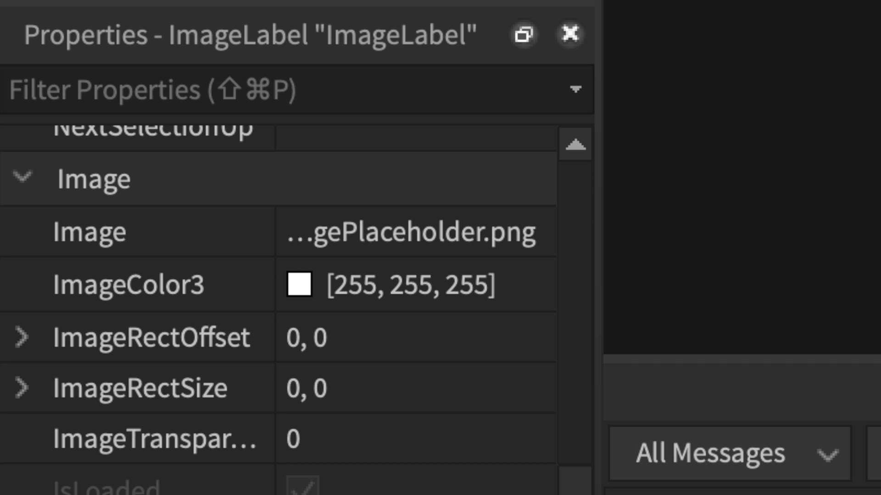
- Set the image label's scale type to Fit so the image keeps its proportions
scroll(278, 303, "up", 3)
scroll(278, 303, "up", 5)
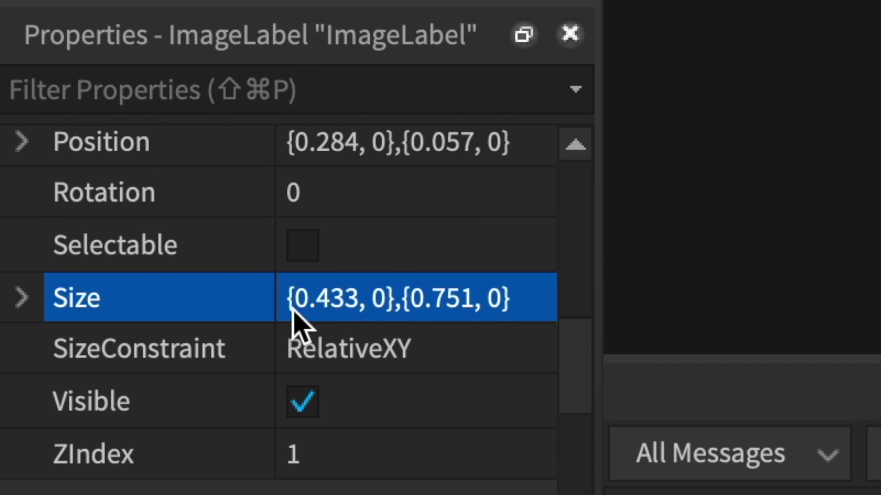
scroll(291, 309, "down", 6)
left_click(306, 261)
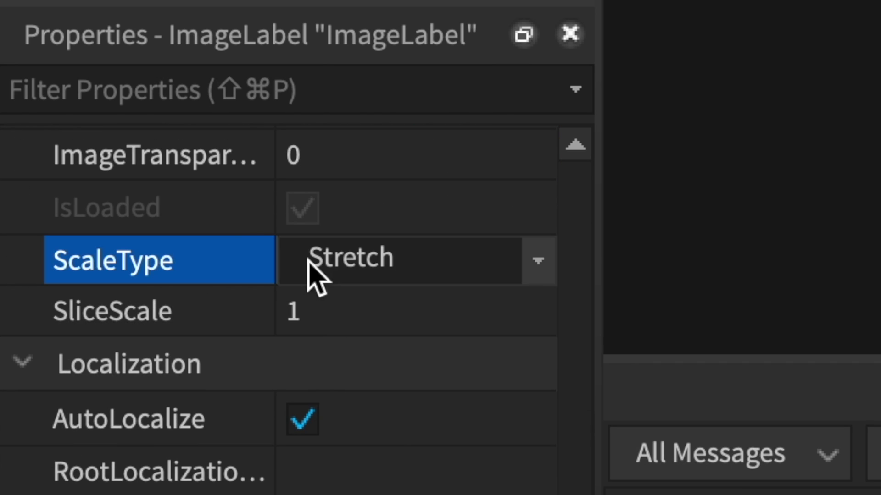
left_click(380, 342)
- Set the image label's background transparency to 1
scroll(387, 360, "up", 10)
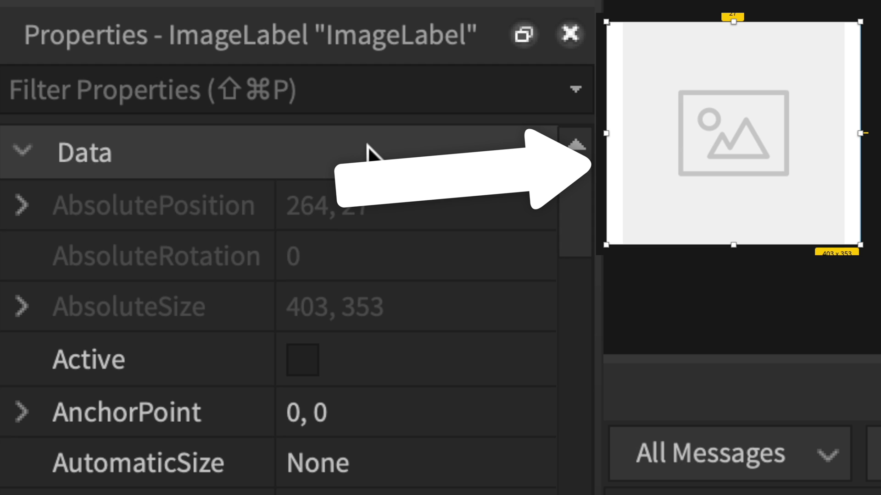
scroll(295, 486, "down", 15)
scroll(298, 491, "up", 6)
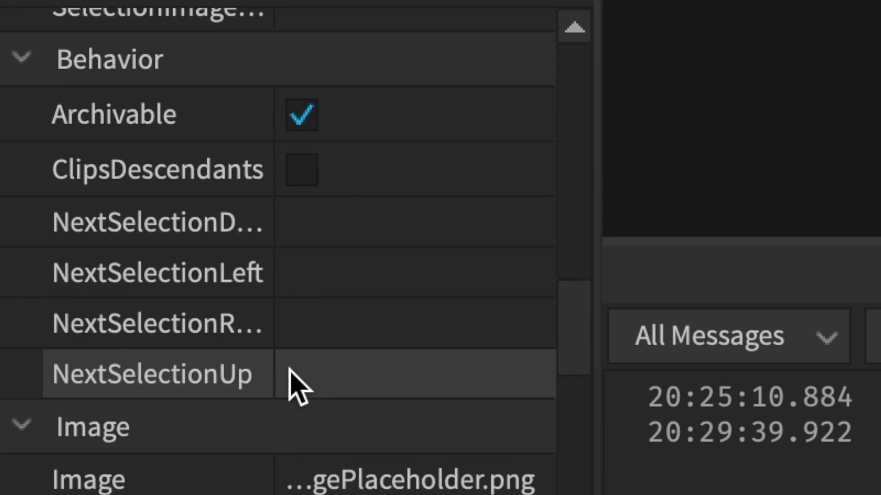
scroll(300, 385, "up", 6)
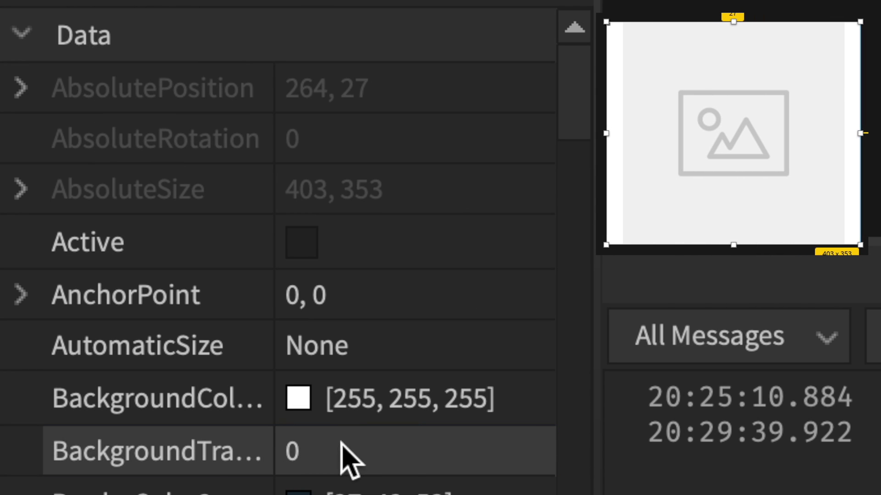
left_click(342, 450)
type("1")
key("Return")
- Reduce the image label's height by moving its lower edge up, keeping the upper edge in place
scroll(348, 459, "down", 5)
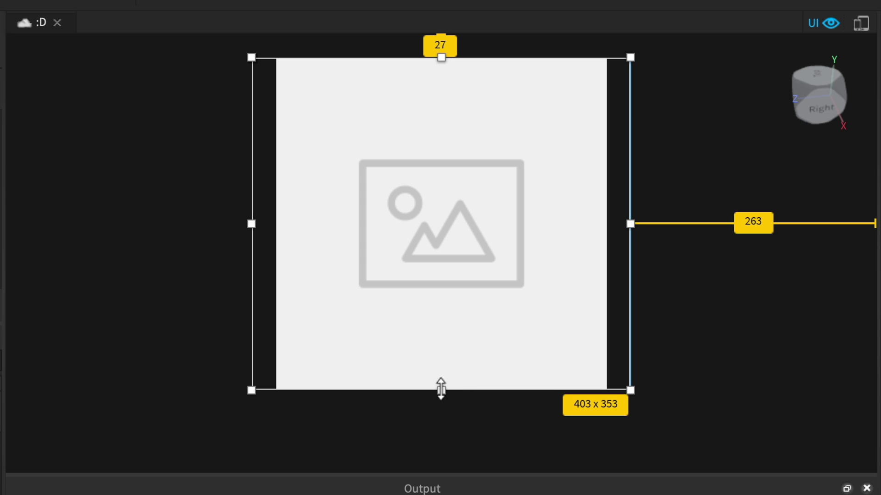
left_click_drag(441, 389, 445, 161)
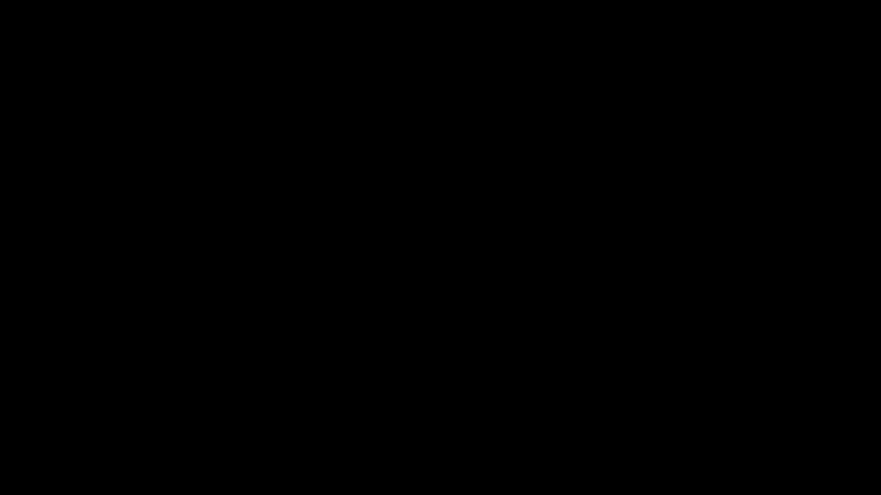
- Search the Toolbox images for "roblox logo" and insert the Roblox logo decal into the image label
left_click(216, 126)
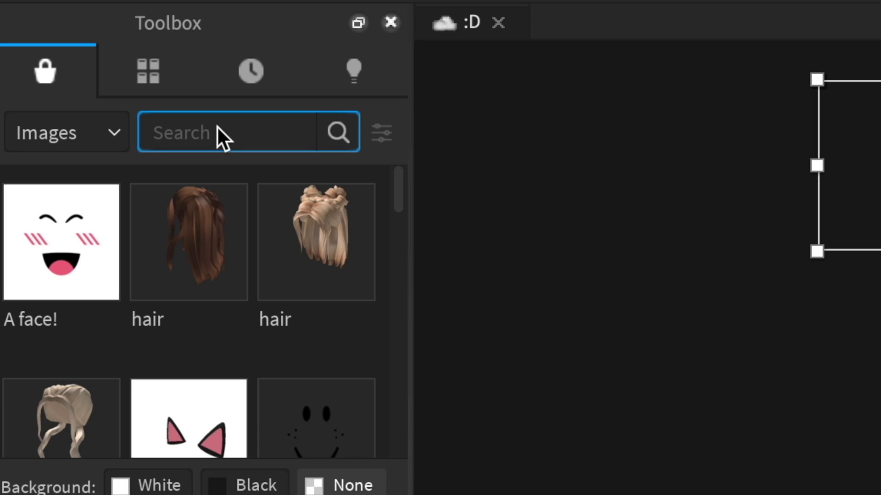
type("roblox logo")
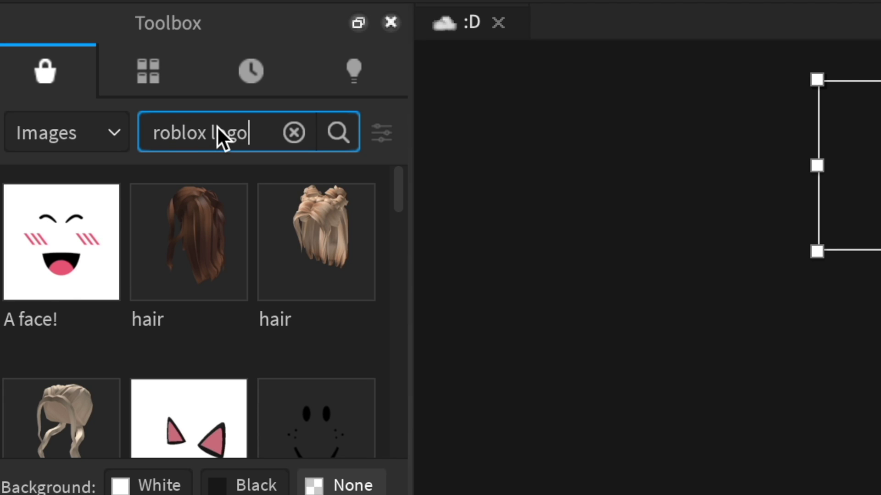
key("Return")
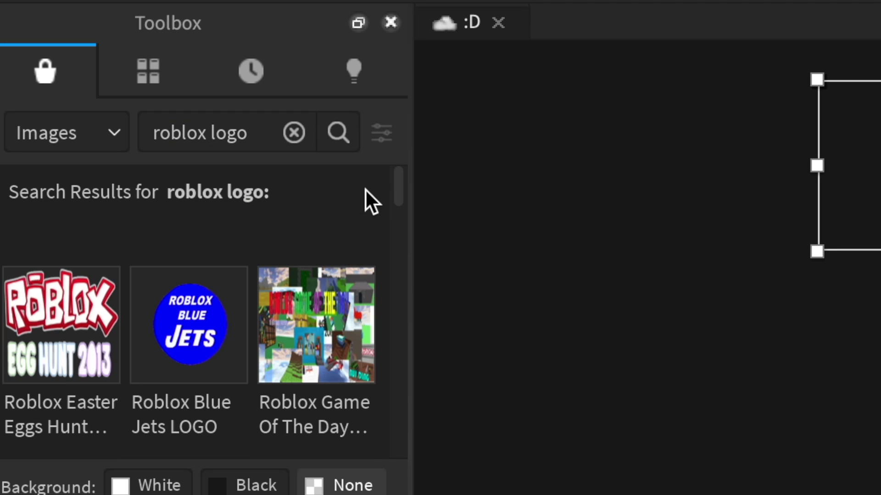
left_click_drag(398, 192, 395, 418)
left_click(167, 262)
- Copy the asset ID 50799211 from the logo decal's texture URL, and delete the decal
left_click(487, 277)
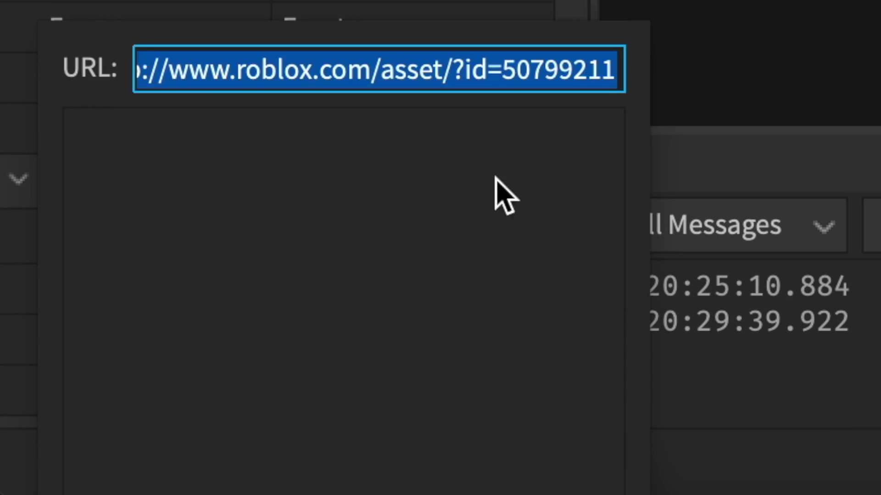
left_click(553, 73)
double_click(553, 73)
key("Escape")
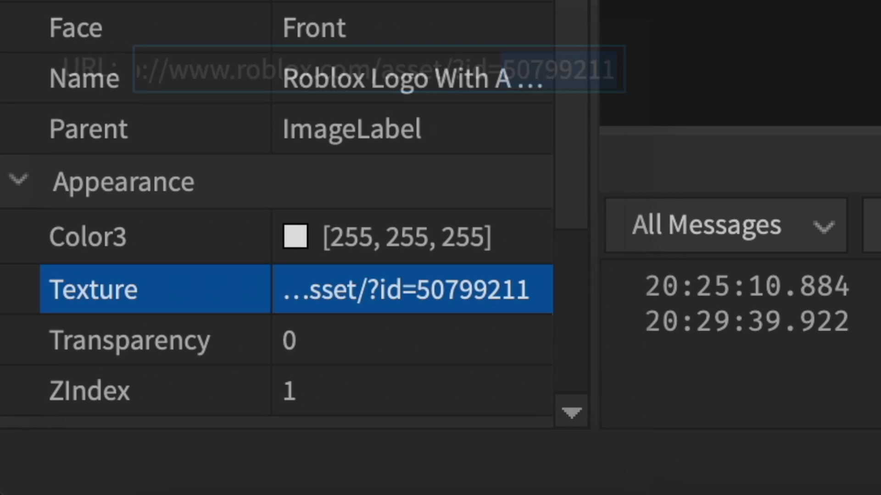
key("Delete")
- Replace the image label's placeholder image with the copied logo asset ID
left_click(709, 97)
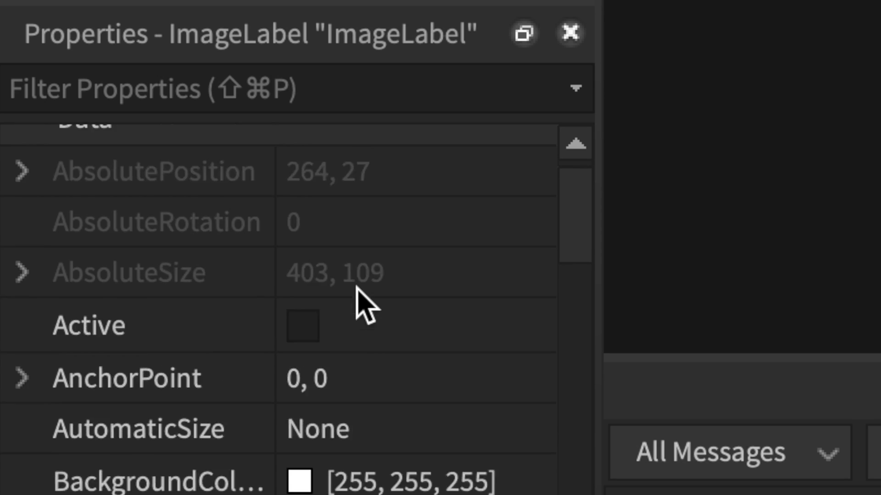
scroll(362, 303, "down", 7)
scroll(361, 293, "up", 1)
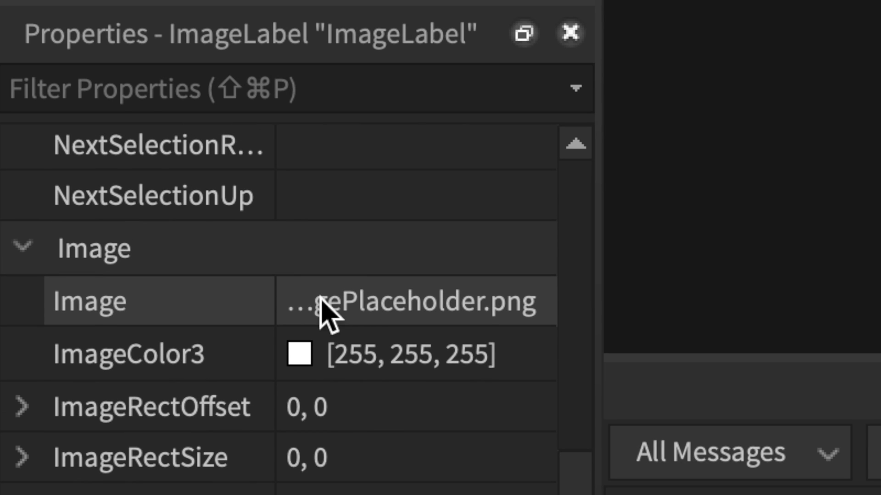
left_click(340, 301)
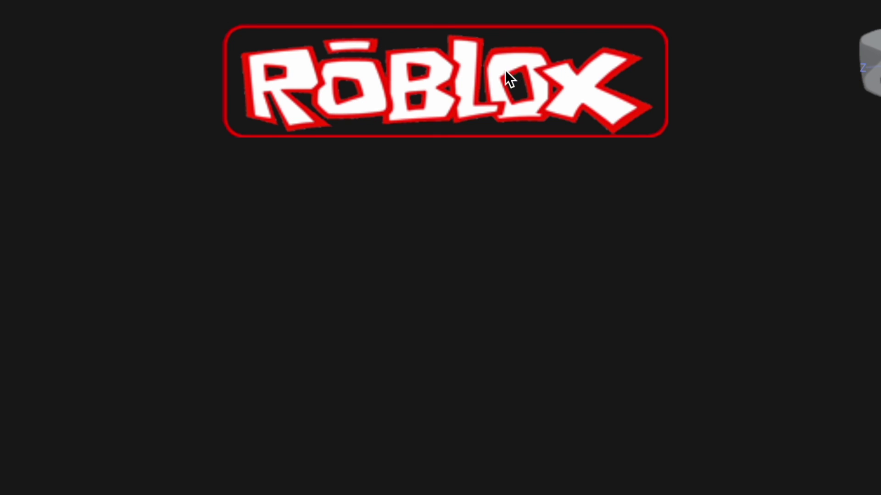
- Add a text button to the frame and set its size to {1, 0},{1, 0}
left_click(505, 70)
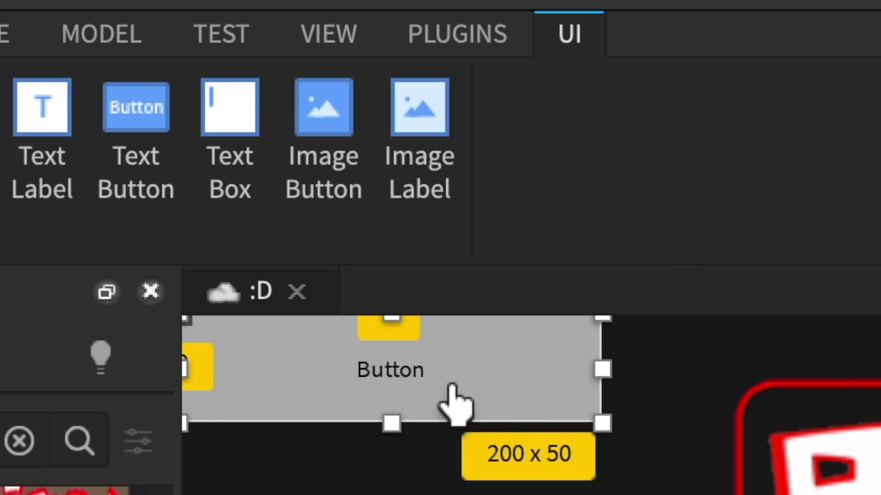
left_click_drag(698, 398, 516, 337)
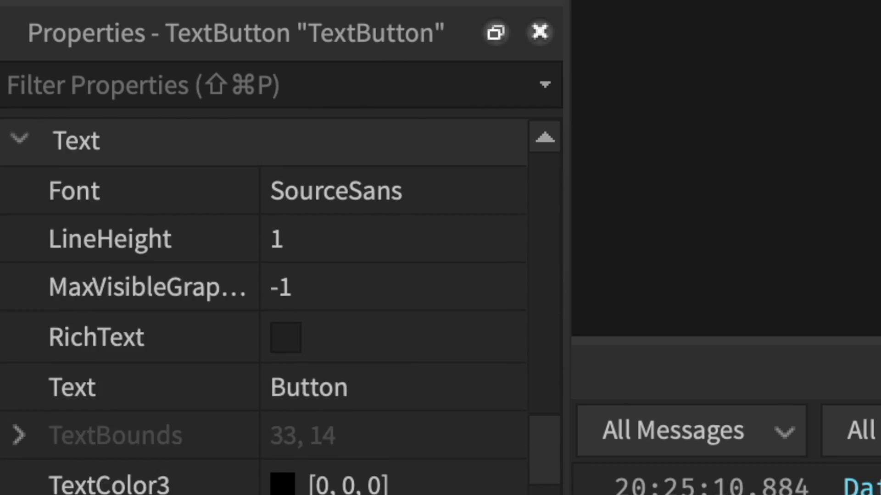
scroll(264, 298, "up", 10)
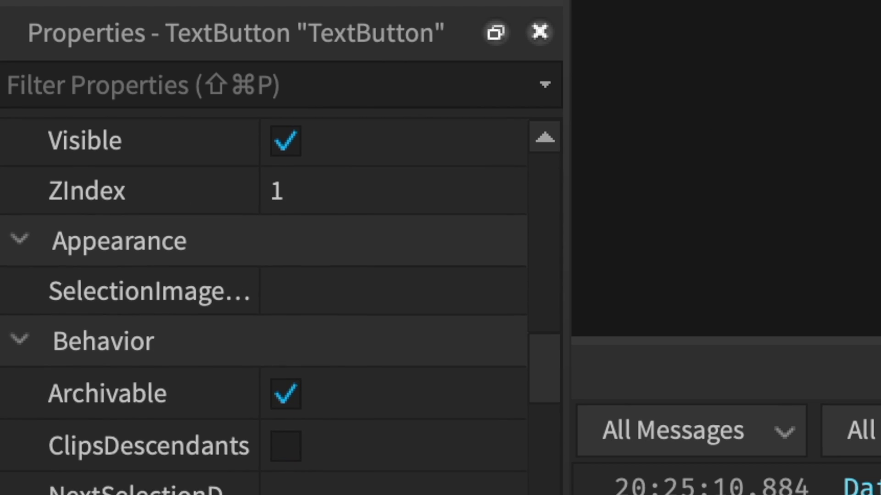
left_click(281, 209)
type("1,0,1,0")
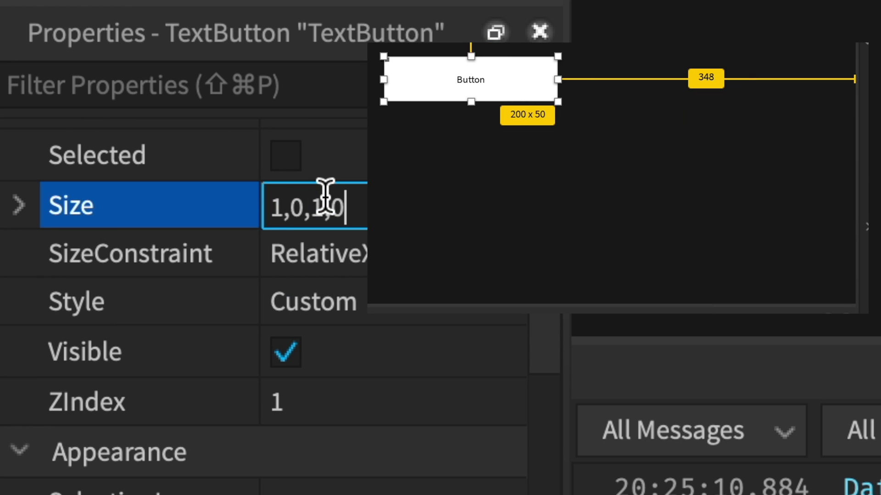
key("Return")
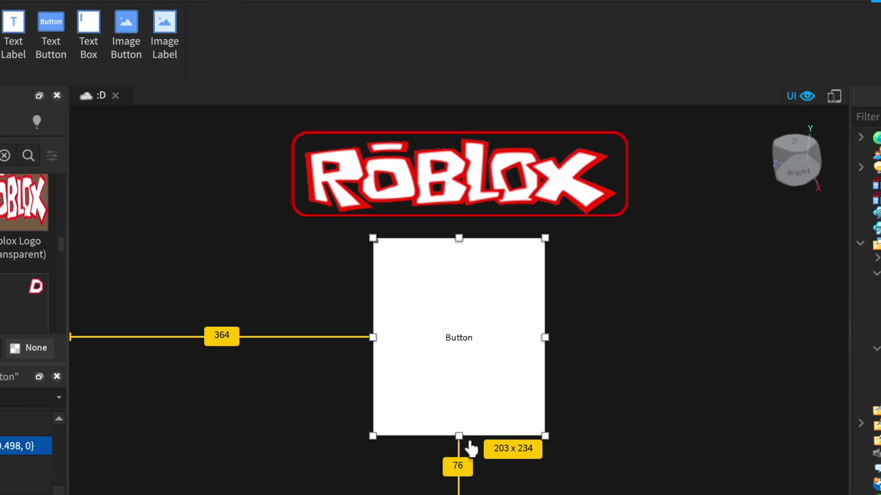
- Resize the text button to about 274 x 68 pixels and center it below the logo
left_click_drag(458, 435, 459, 297)
left_click_drag(523, 285, 605, 280)
left_click_drag(566, 286, 541, 278)
- Turn on TextScaled for the text button so its label fills the button
scroll(285, 369, "down", 3)
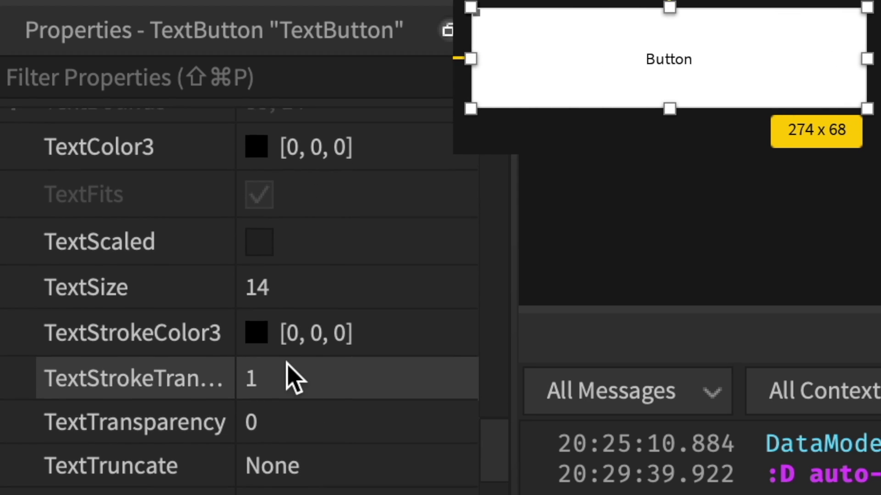
scroll(285, 370, "up", 4)
scroll(286, 371, "down", 5)
scroll(286, 372, "up", 5)
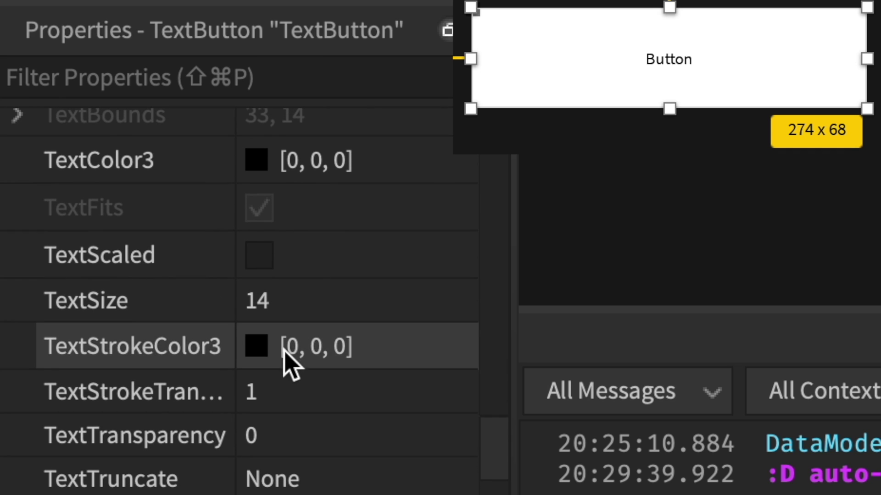
left_click(287, 263)
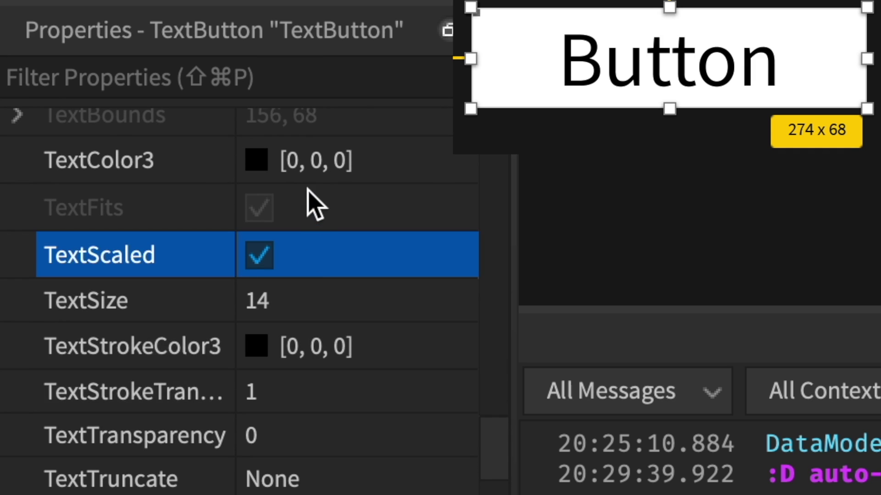
- Set the text button's background transparency to 1
scroll(312, 199, "up", 10)
scroll(312, 316, "down", 2)
left_click(310, 378)
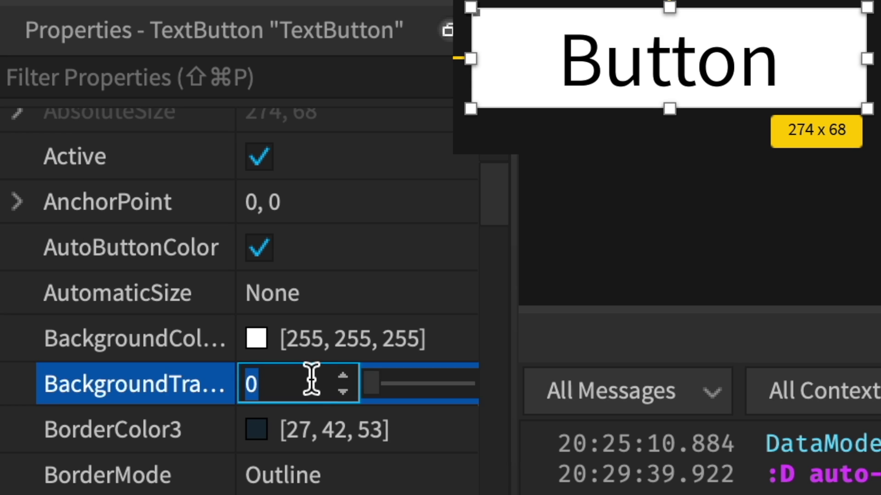
type("1")
key("Return")
- Set the text button's text color to white
scroll(311, 380, "down", 15)
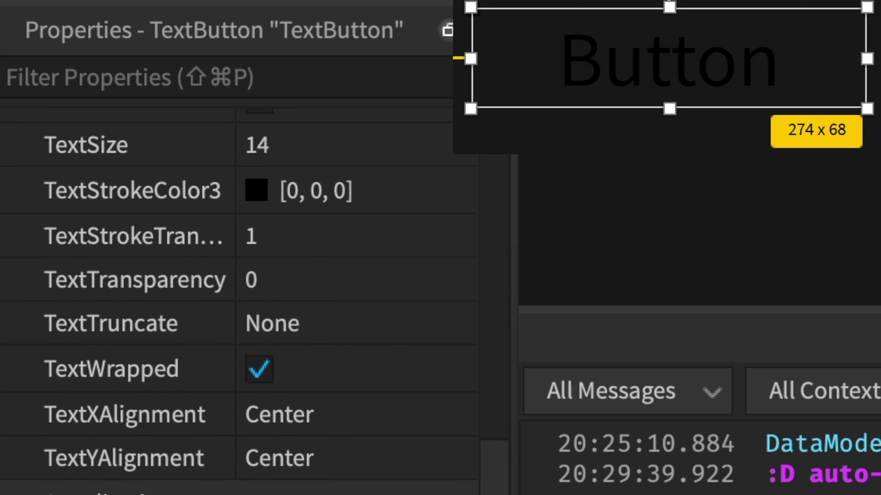
scroll(279, 413, "up", 4)
left_click(275, 399)
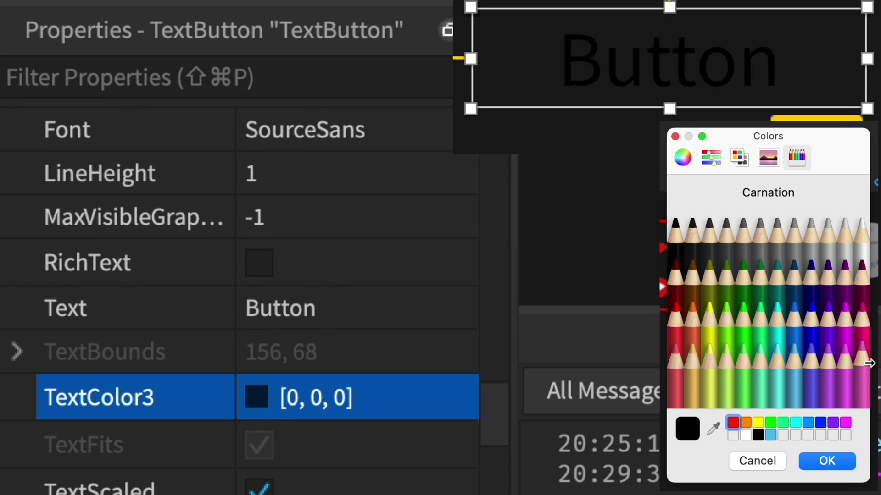
left_click(862, 232)
left_click(844, 464)
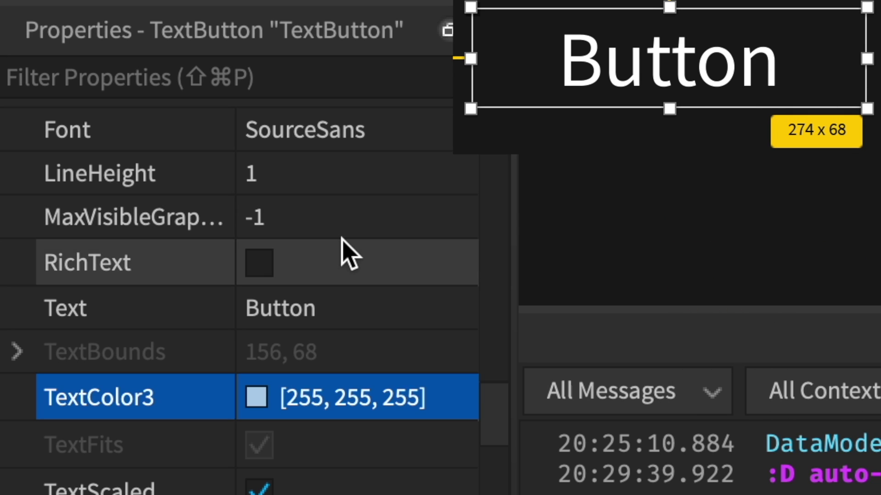
- Change the text button's font to Gotham
scroll(348, 255, "up", 4)
left_click(372, 287)
scroll(374, 138, "up", 10)
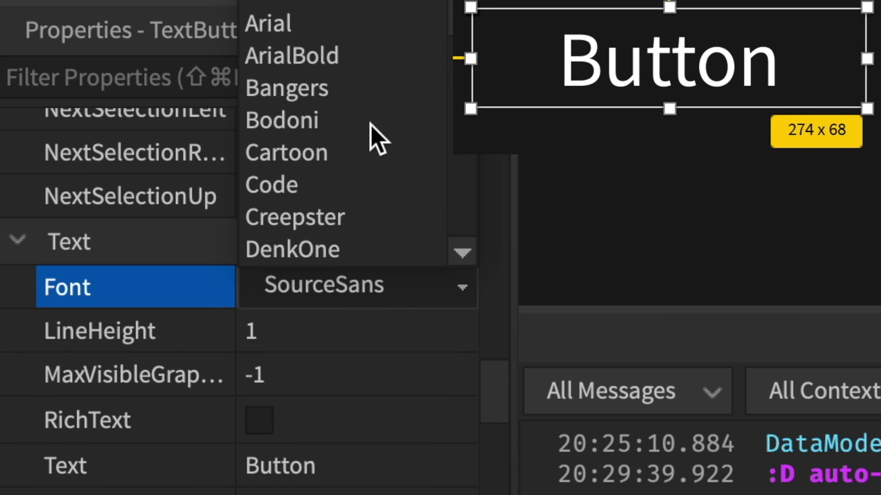
scroll(373, 138, "down", 5)
left_click(358, 216)
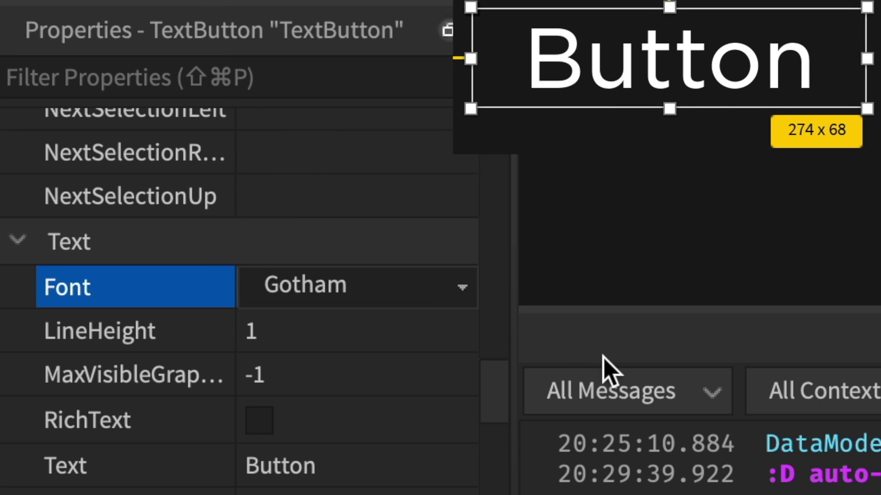
- Set the text button's displayed text to "Play"
scroll(344, 442, "down", 1)
left_click(340, 431)
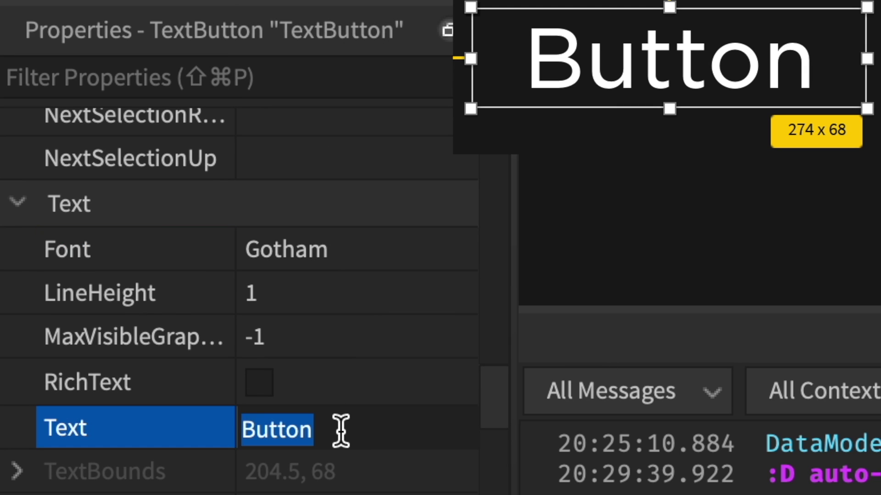
type("Play")
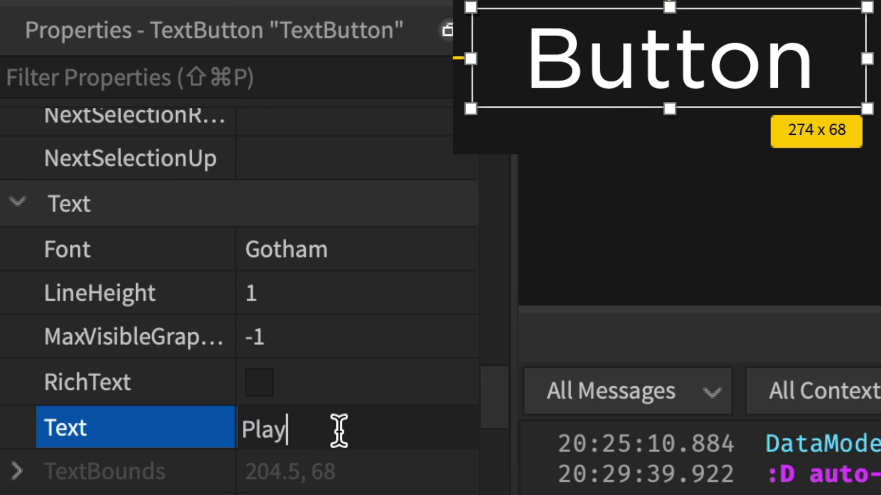
key("Return")
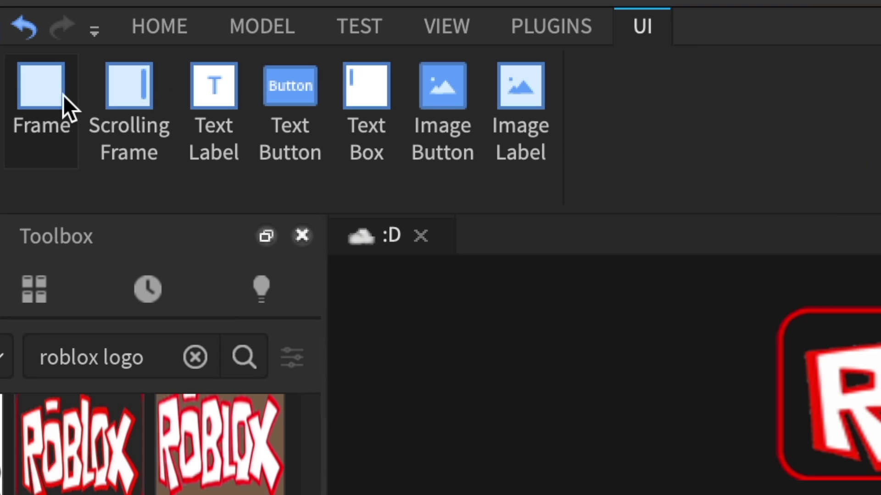
- Insert a new frame, parent it to the Play button, and set its size to {1, 0},{1, 0}
left_click(62, 95)
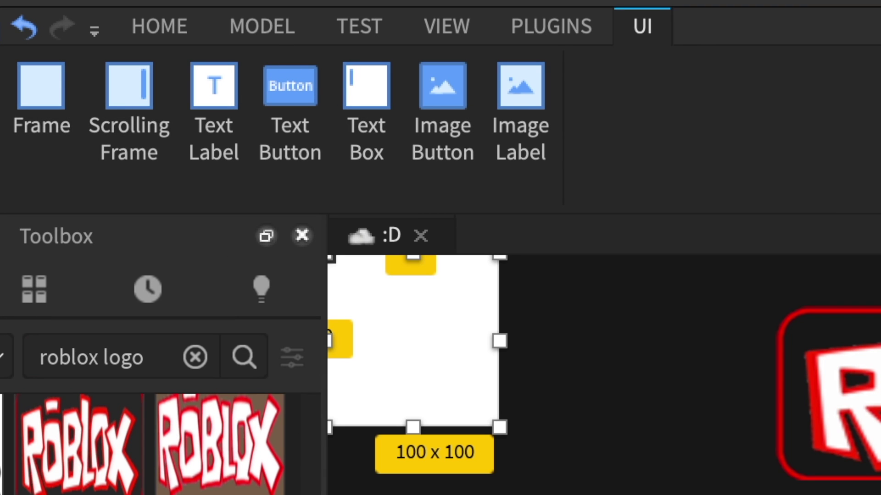
left_click_drag(756, 273, 827, 282)
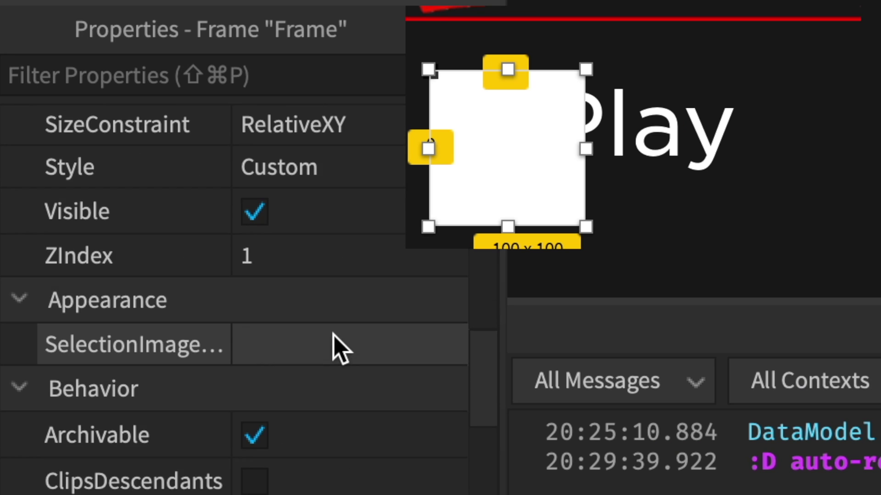
scroll(338, 347, "up", 2)
left_click(339, 179)
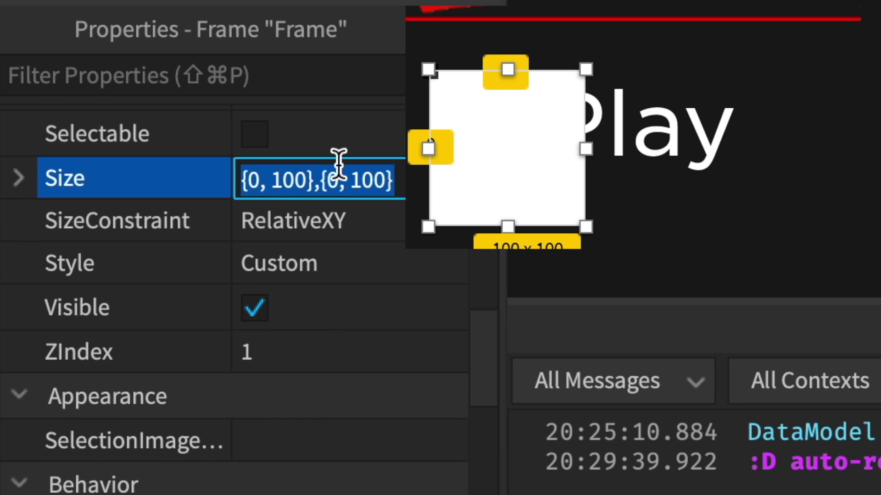
type("1")
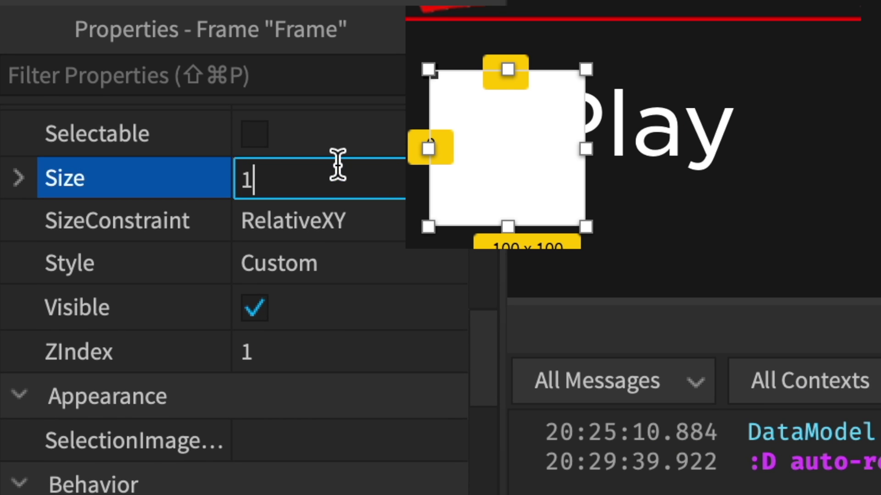
type(", 0},{1, 0")
key("Return")
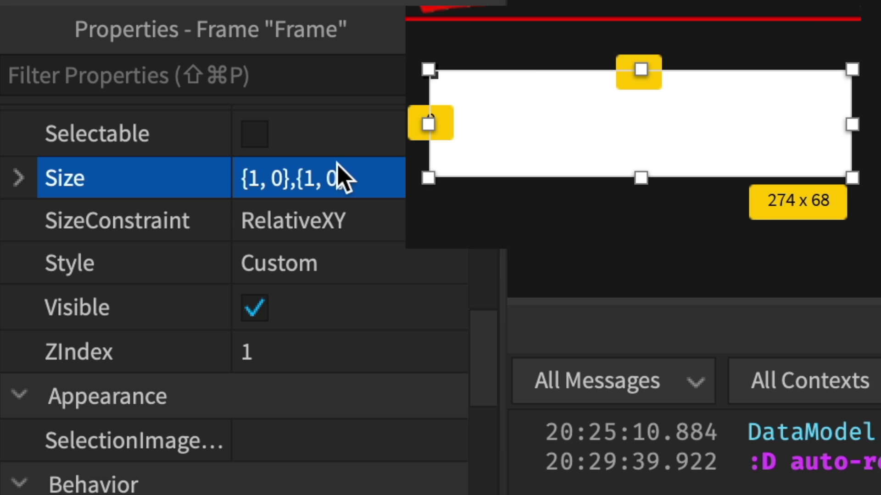
- Move the new frame's upper edge down to the Play button's lower edge and set its size to {1, 0},{0.1, 0}
left_click_drag(642, 71, 662, 197)
scroll(268, 211, "up", 10)
scroll(335, 309, "down", 10)
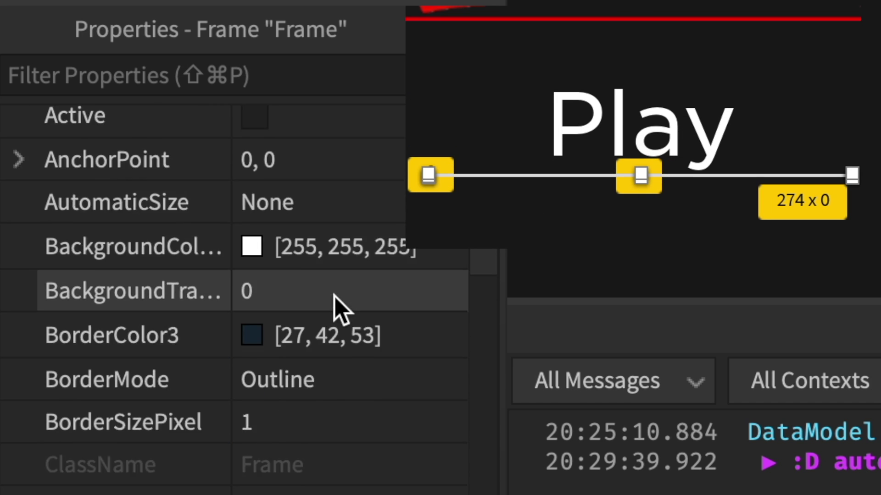
left_click(321, 356)
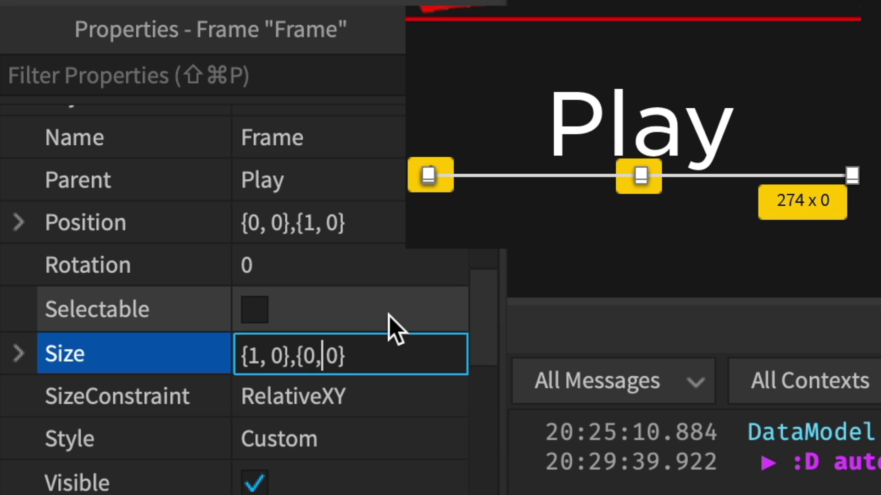
type(".1")
key("Return")
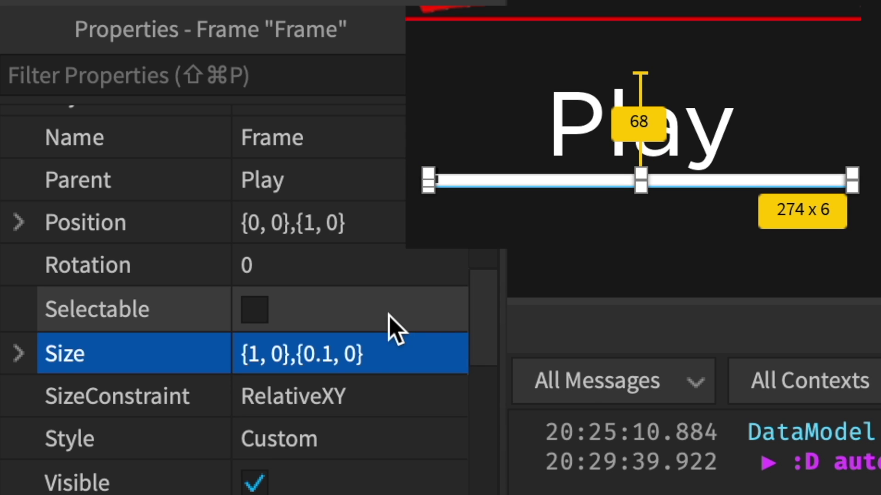
- Thin the frame under the Play text by setting its size to {1, 0},{0.05, 0}
left_click(373, 342)
left_click(324, 342)
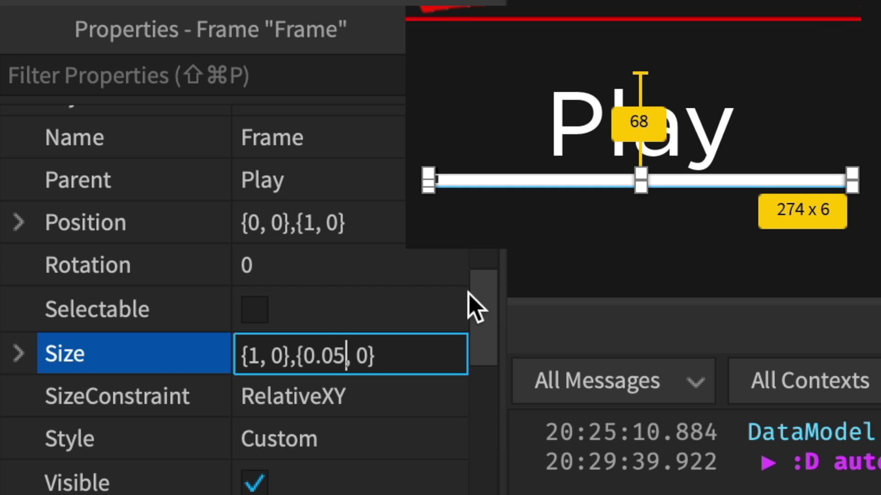
key("Return")
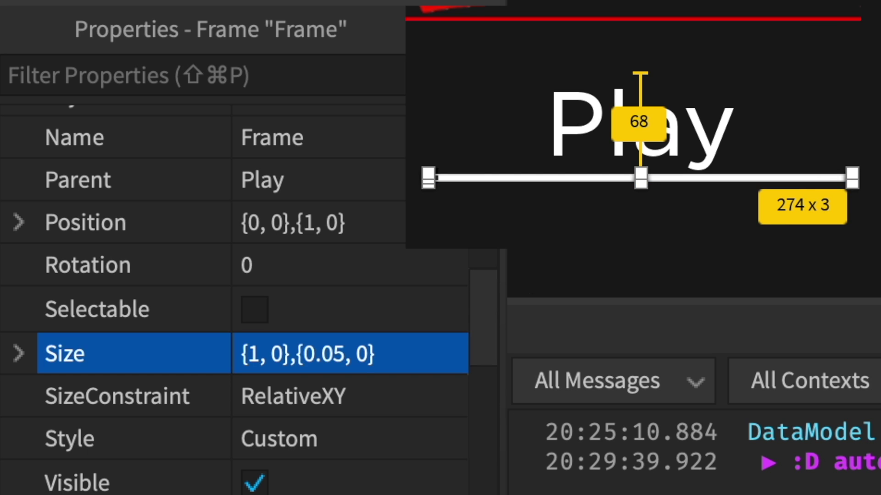
- Duplicate the underlined Play button and place the copy directly beneath the original
left_click(856, 197)
left_click(640, 123)
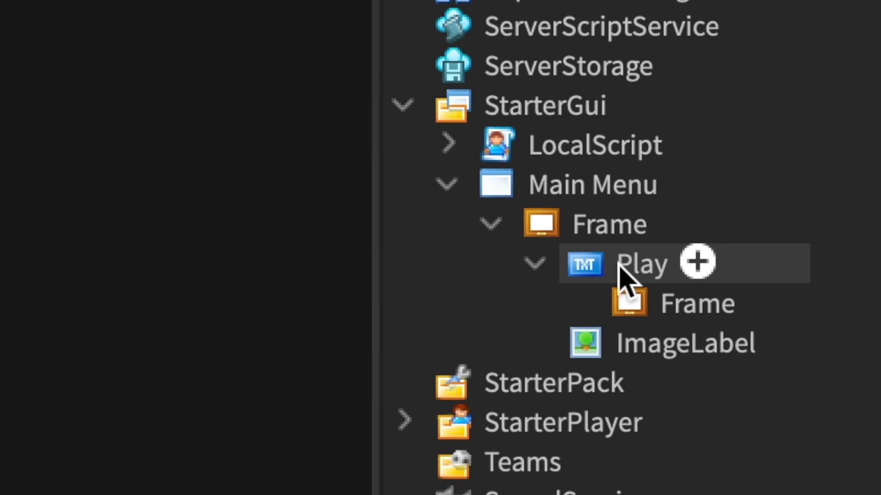
left_click(619, 266)
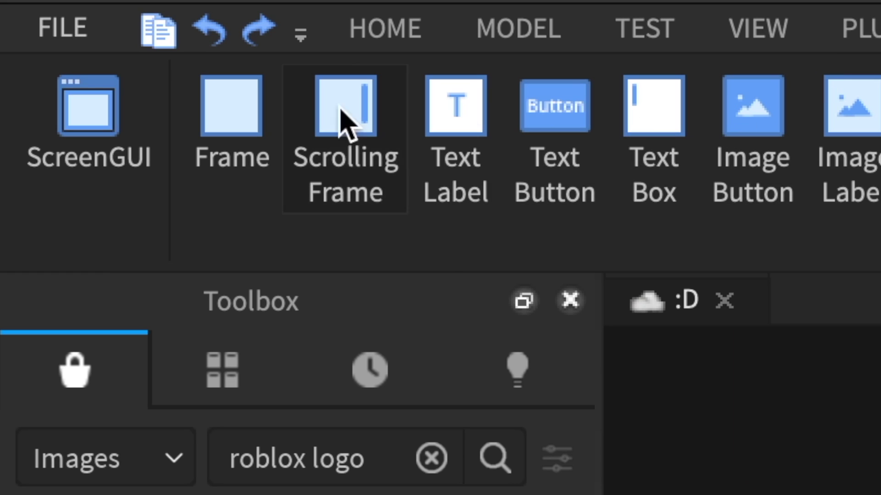
left_click(158, 34)
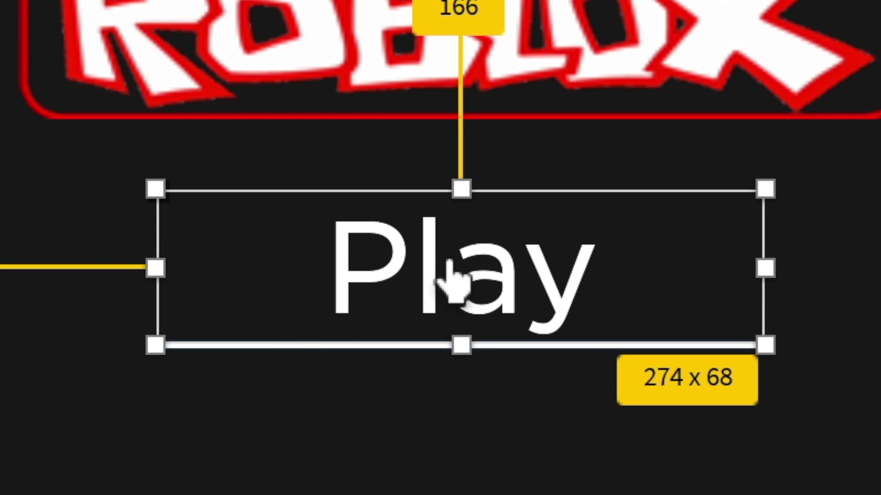
left_click_drag(447, 275, 455, 435)
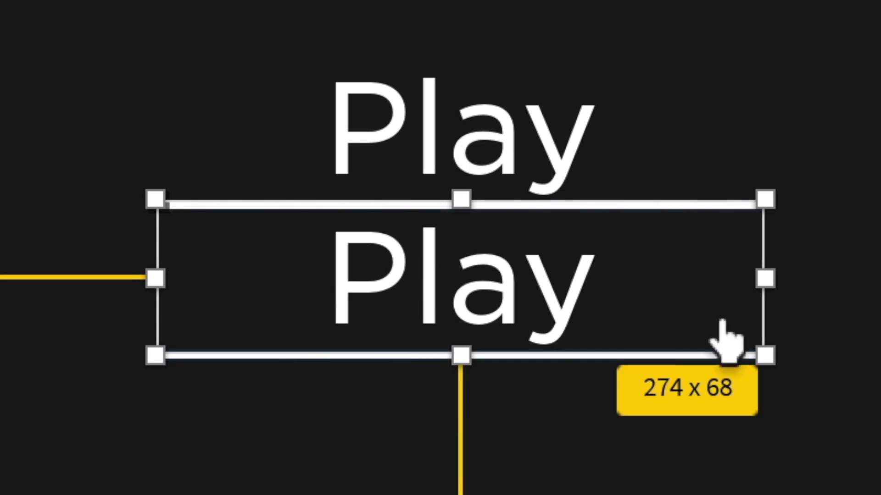
key("Escape")
- Rename the duplicated Play button to Credits in the object hierarchy
left_click(522, 342)
double_click(658, 303)
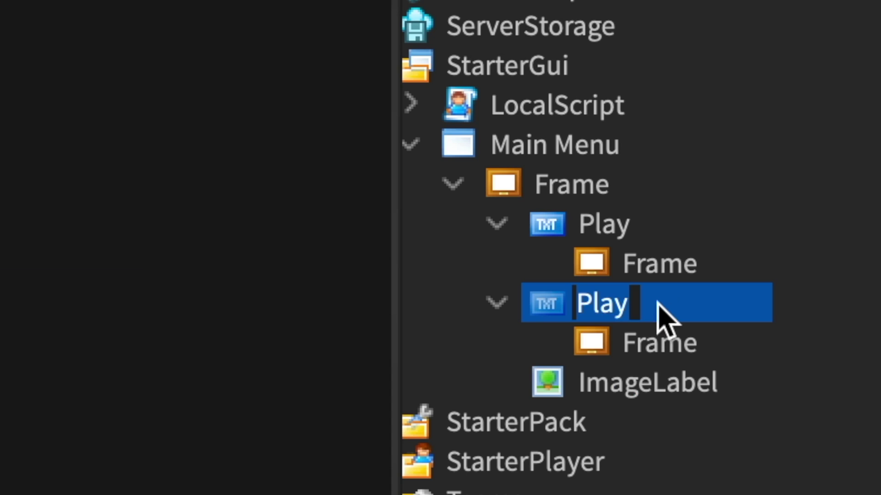
type("Credits")
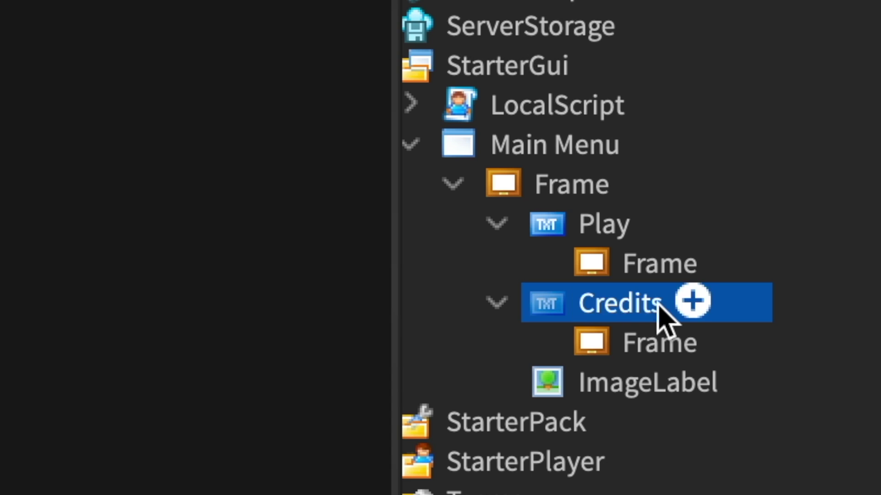
key("Return")
- Set the Credits button's displayed text to "Credits"
scroll(321, 366, "up", 5)
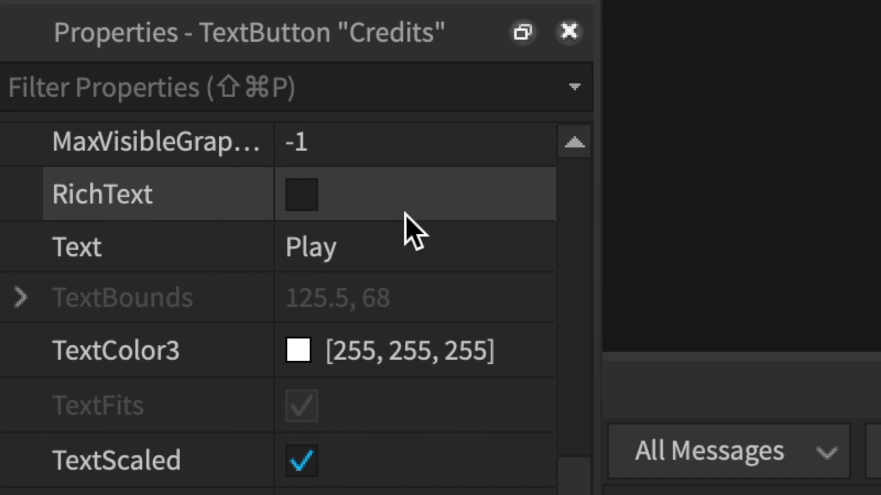
left_click(431, 250)
type("Credits")
key("Return")
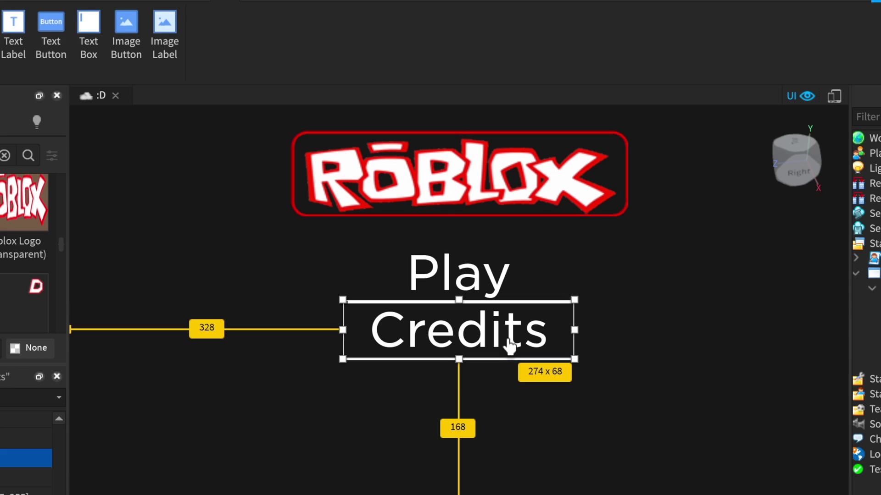
- Move the Play and Credits buttons slightly down together, and shift them and the Roblox logo a little further down as one group
left_click(721, 255)
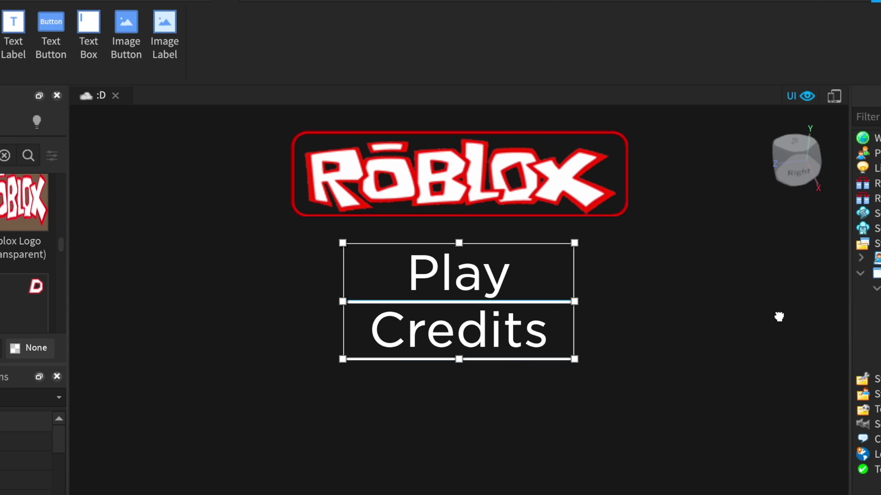
left_click_drag(501, 279, 503, 293)
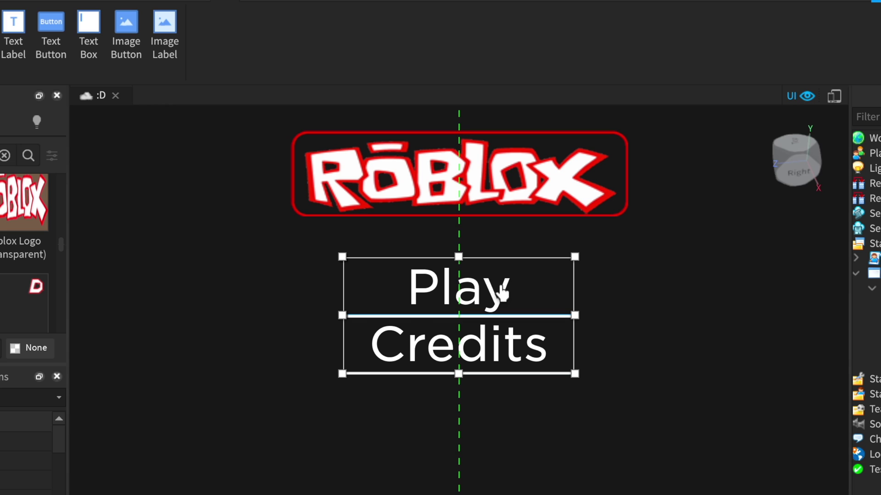
left_click(513, 203)
left_click(505, 286, "shift")
left_click(505, 338, "shift")
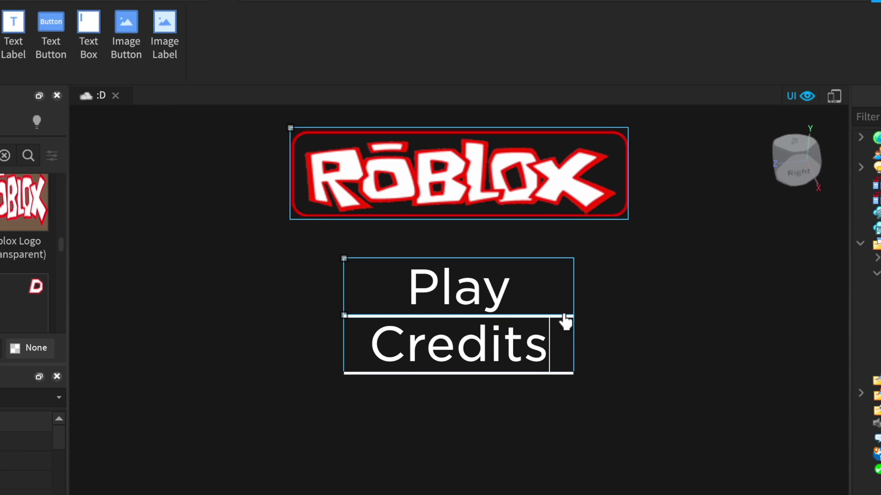
left_click_drag(584, 164, 583, 180)
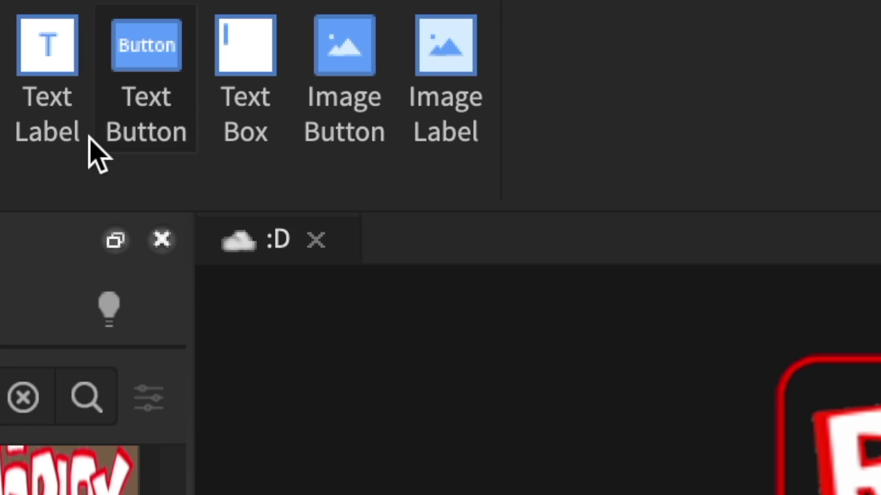
- Insert a text label into the menu frame and set its size to {1, 0},{1, 0}
left_click(477, 229)
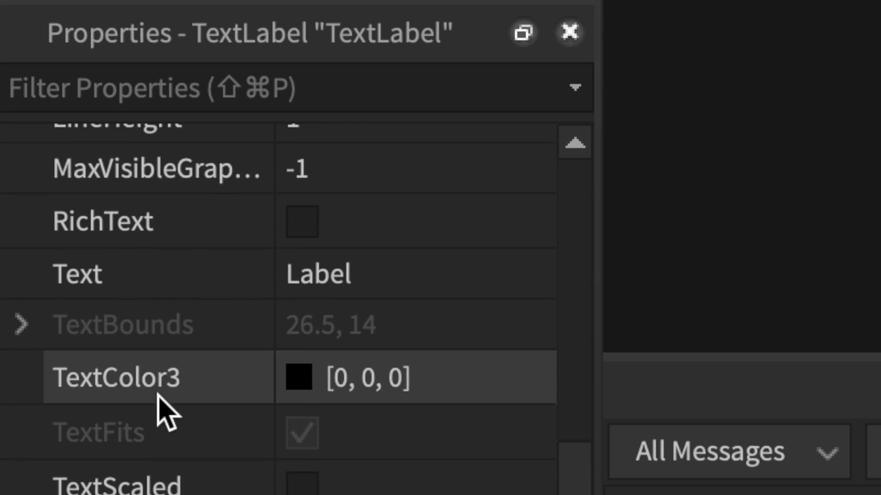
scroll(160, 410, "up", 10)
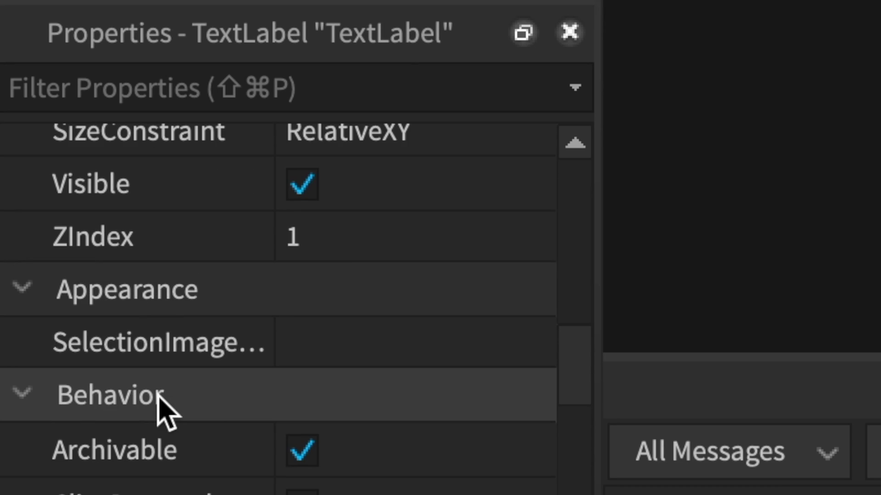
left_click(365, 319)
type("1,0,1,0")
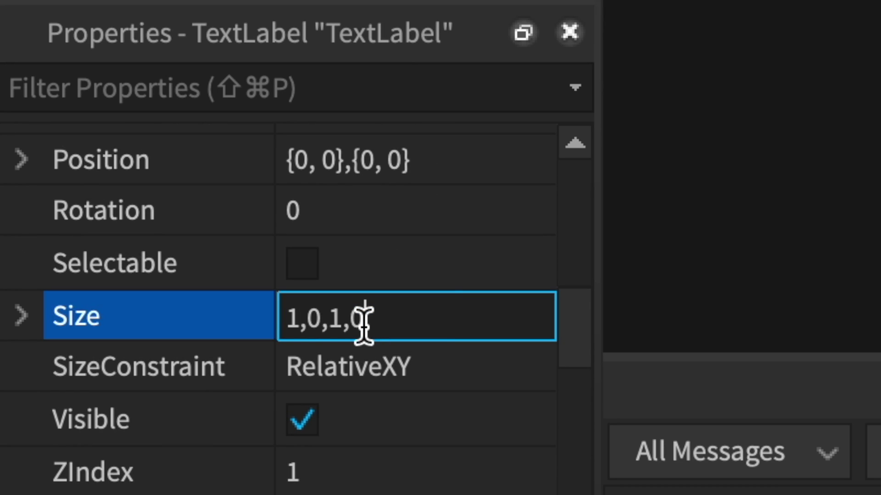
key("Return")
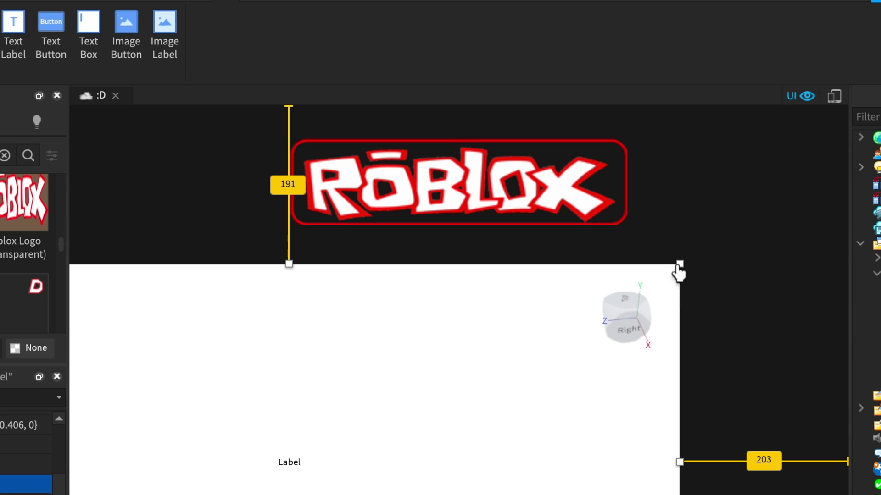
- Shrink the new text label to a small box in the lower-left corner of the menu frame
left_click_drag(678, 264, 459, 369)
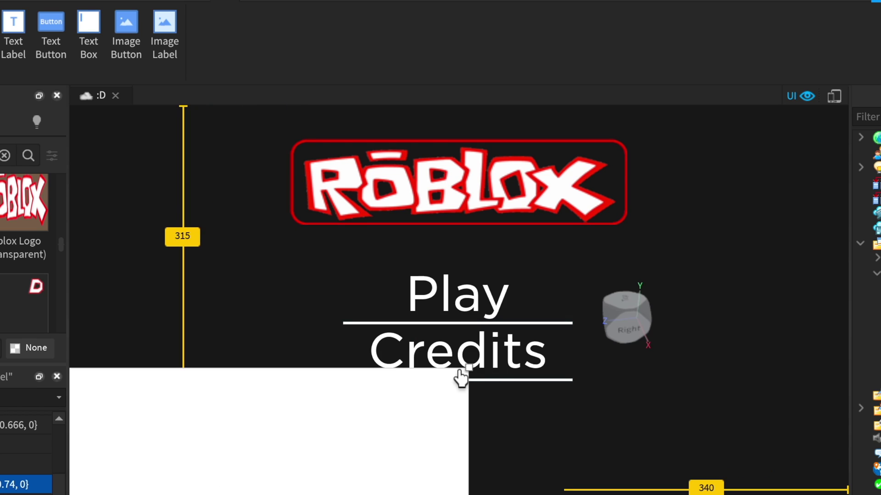
left_click_drag(407, 410, 187, 459)
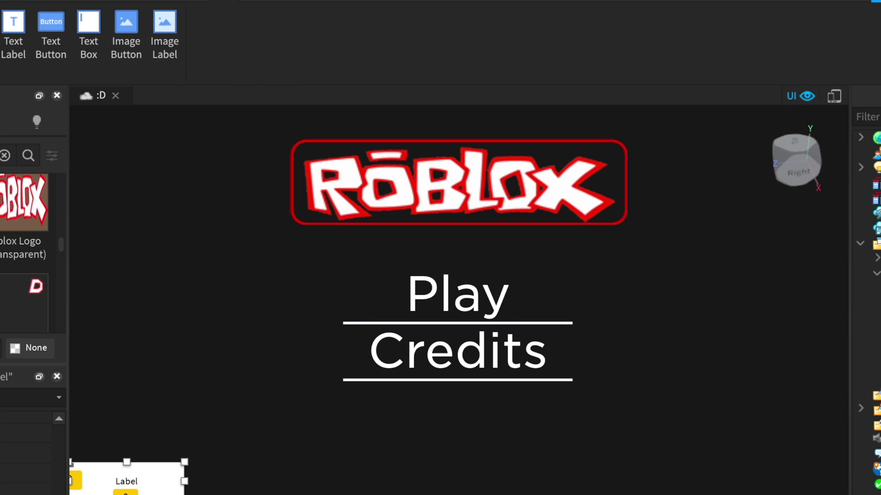
- Give the corner label a transparent background and white scaled text reading "1.0.0"
scroll(2, 470, "up", 5)
left_click(3, 485)
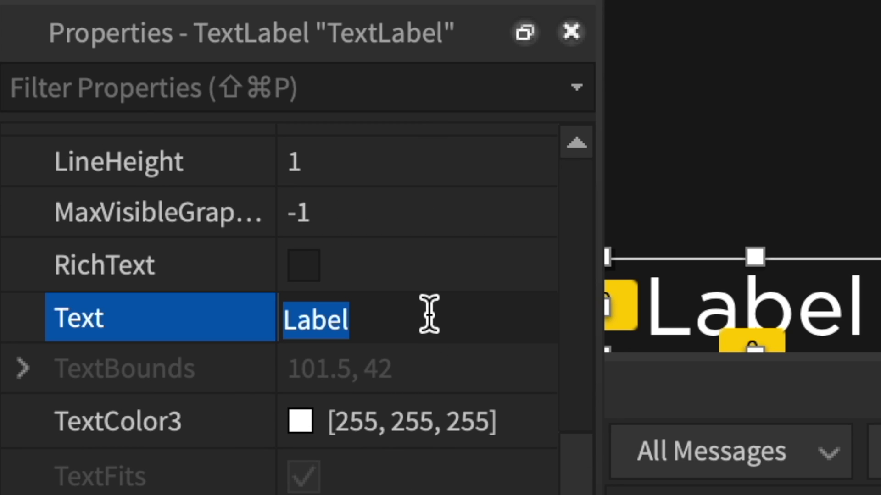
type("1.0.0")
key("Return")
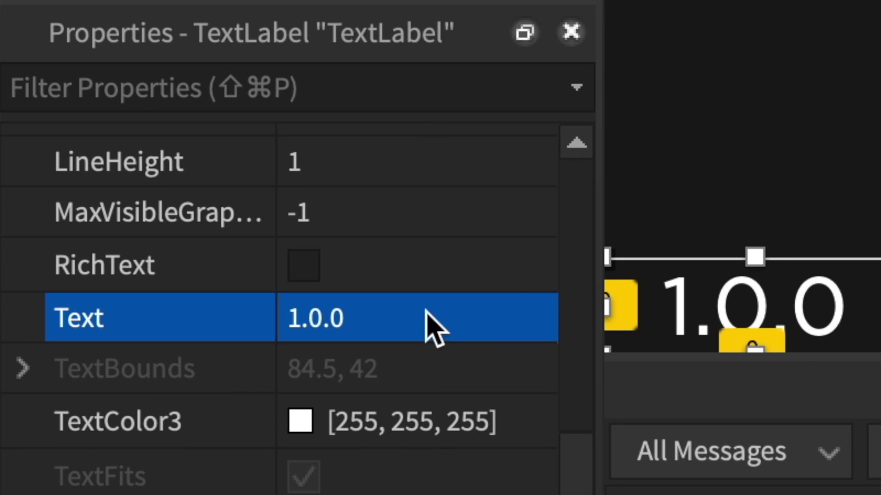
- Align the 1.0.0 label's text to Left horizontally and Bottom vertically
left_click(874, 275)
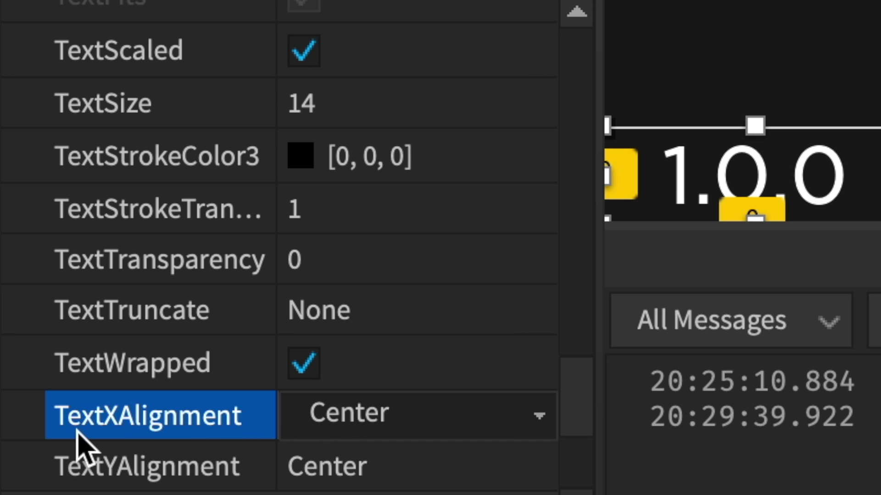
left_click(351, 423)
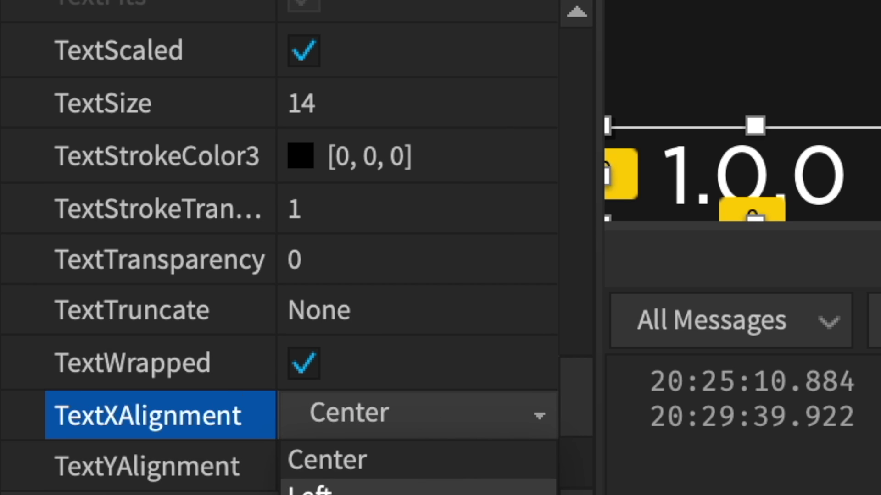
left_click(317, 490)
left_click(364, 459)
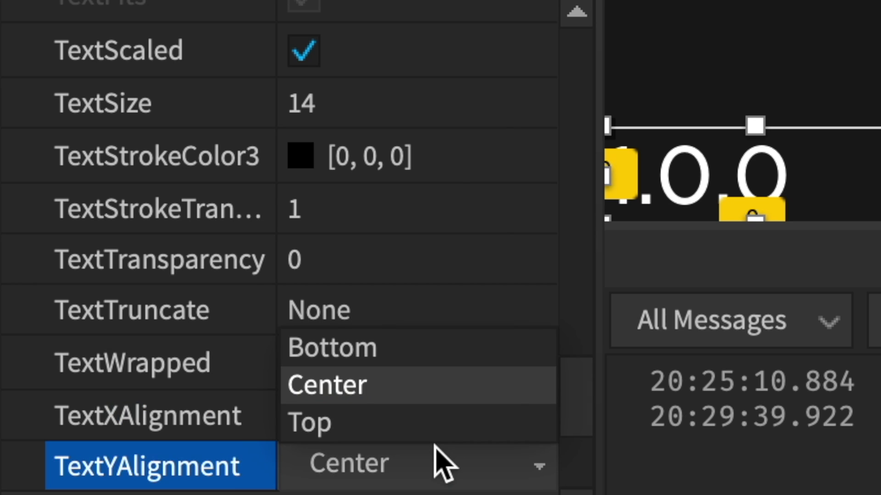
left_click(377, 350)
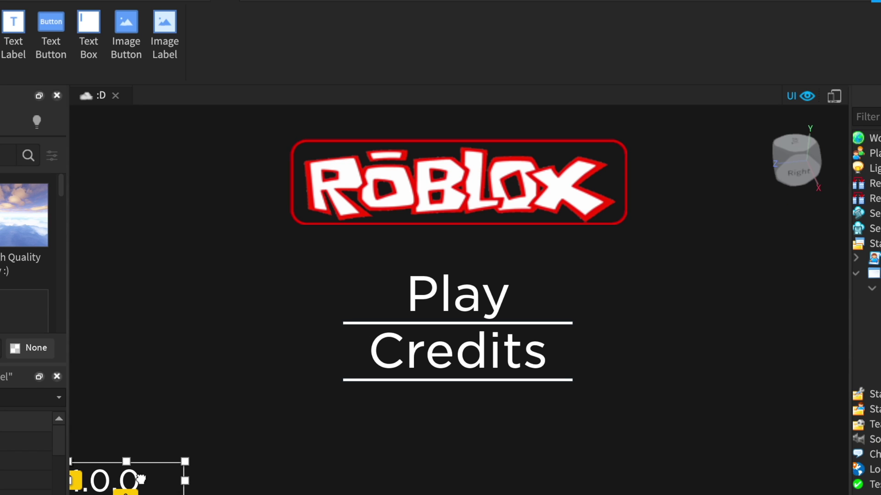
mouse_move(140, 479)
left_mouse_down()
mouse_move(146, 472)
mouse_move(128, 482)
left_mouse_up()
left_click(211, 431)
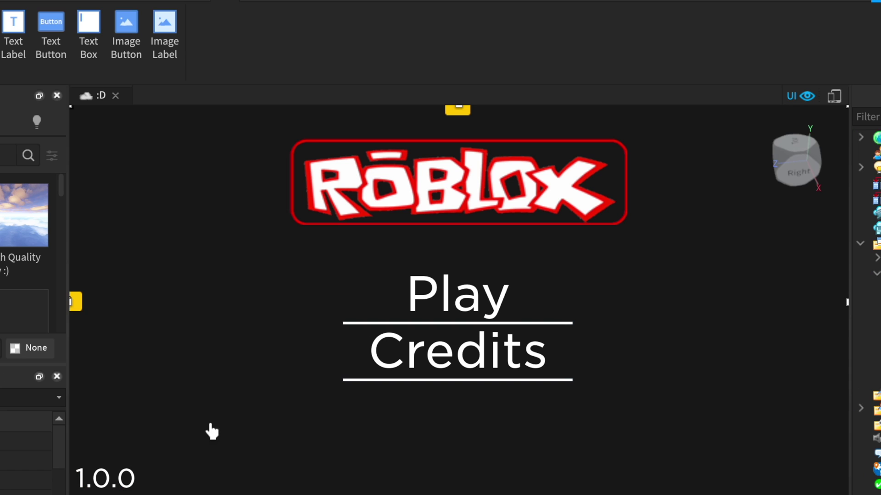
left_click(141, 407)
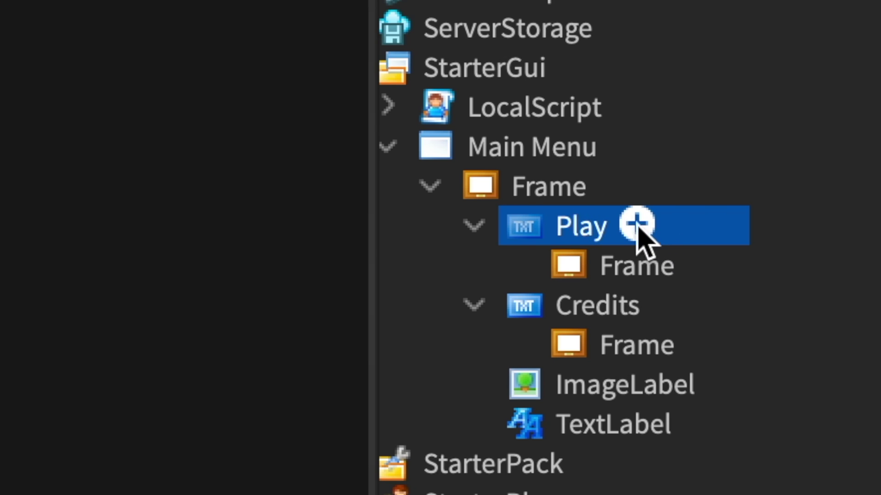
- Add a Script inside the Play button and begin its code with script.Parent
left_click(637, 223)
type("sc")
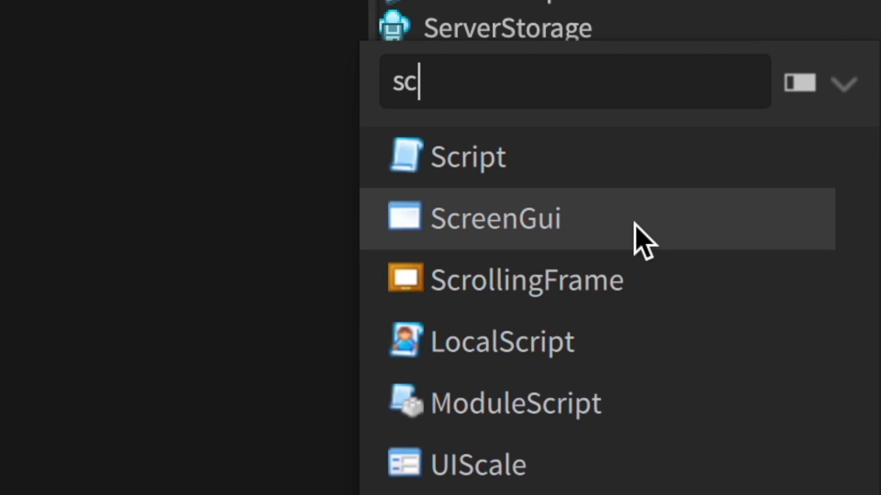
left_click(565, 157)
type("script.")
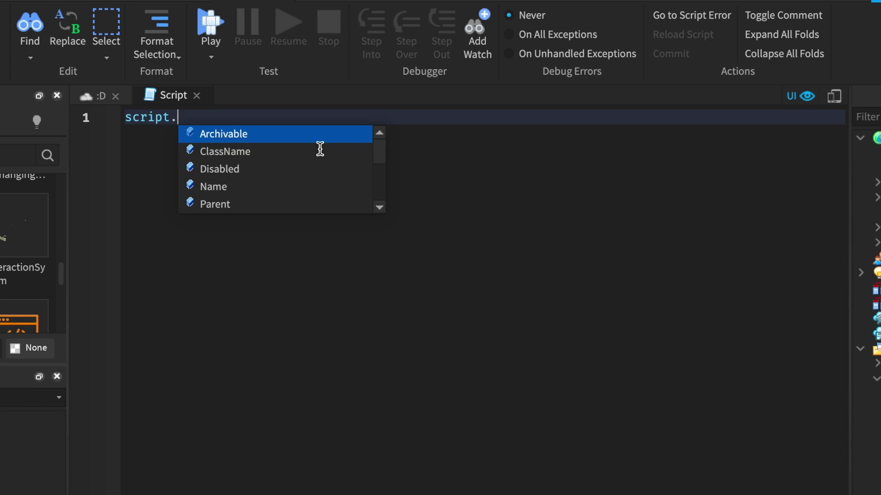
type("Parent")
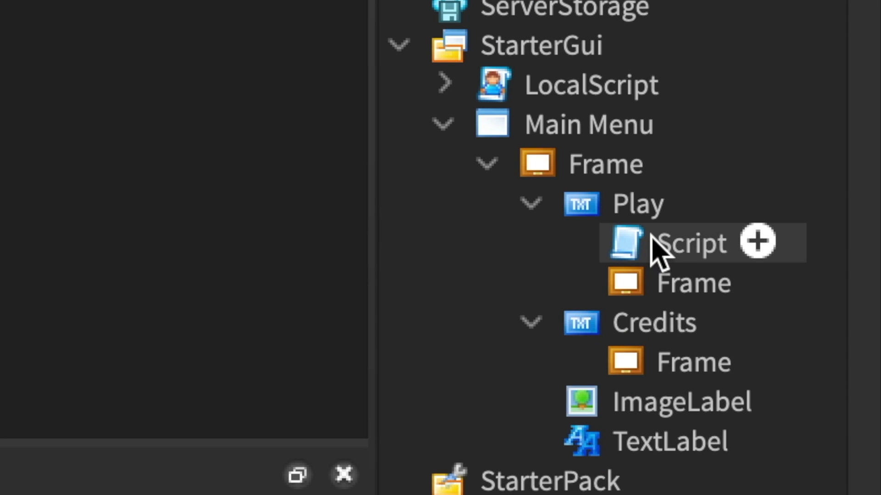
left_click(659, 250)
left_click(600, 202)
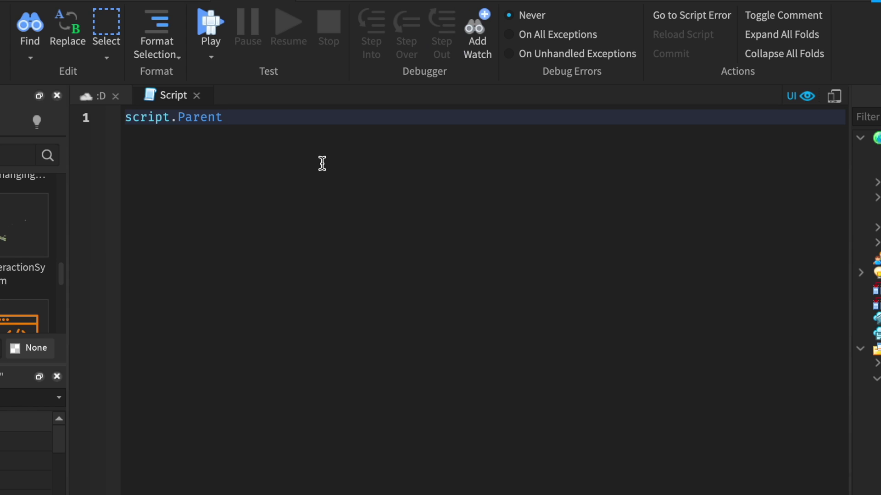
- Extend the script's first line to script.Parent.MouseButton1Click:Connect()
type(".Mousbu")
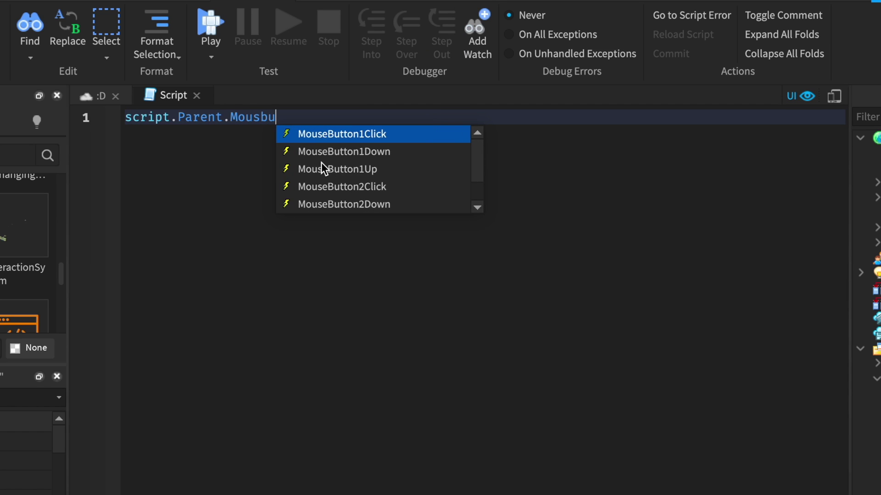
key("Tab")
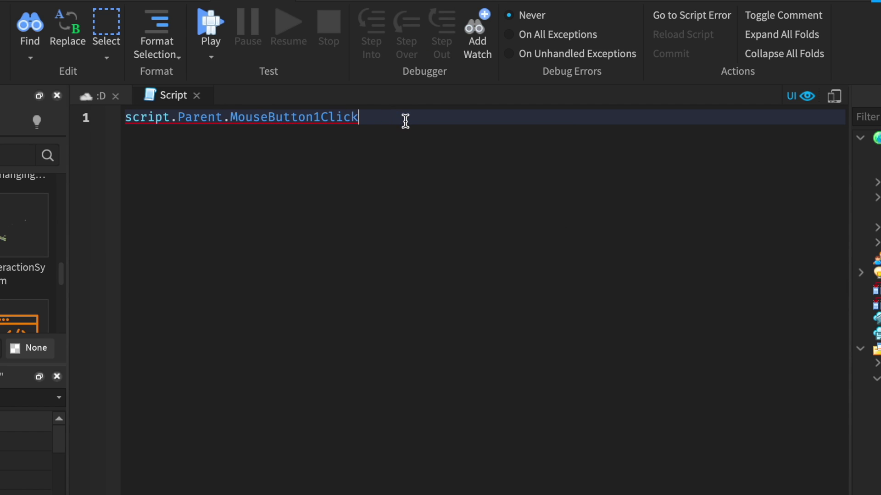
type(":conn")
left_click(482, 134)
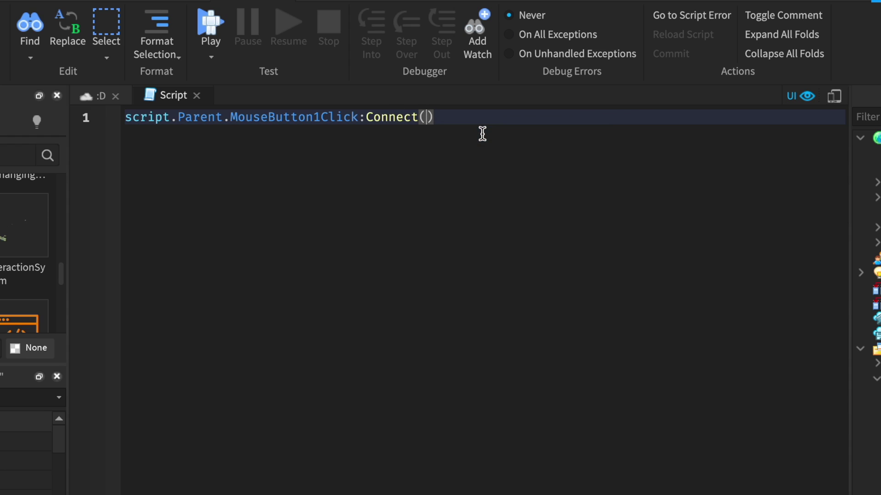
- Enter the function keyword as the argument inside the Connect parentheses
type("Fu")
key("BackSpace")
key("BackSpace")
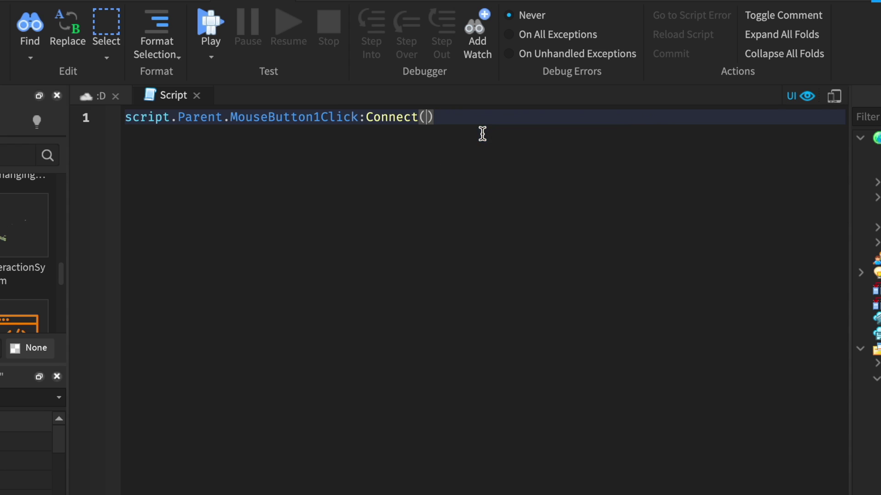
type("funct")
left_click(481, 134)
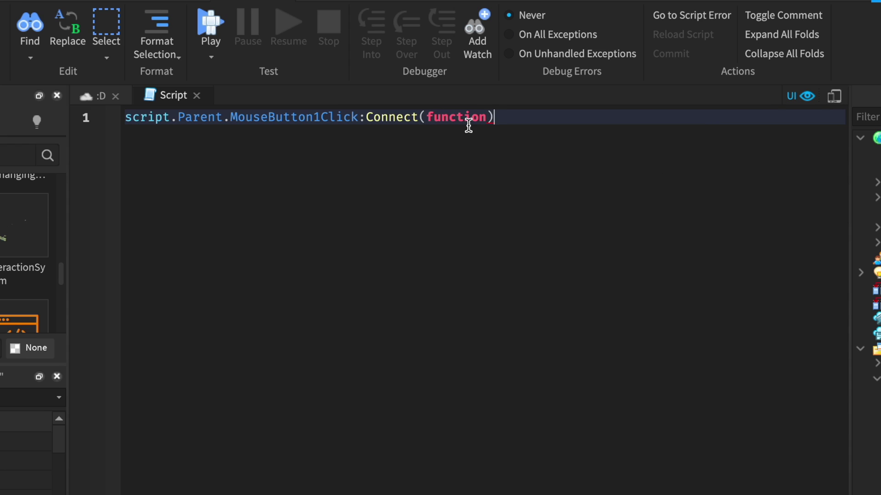
- Complete the click handler as function() with the body script.Parent.Parent.Visible = false
type("())")
key("Return")
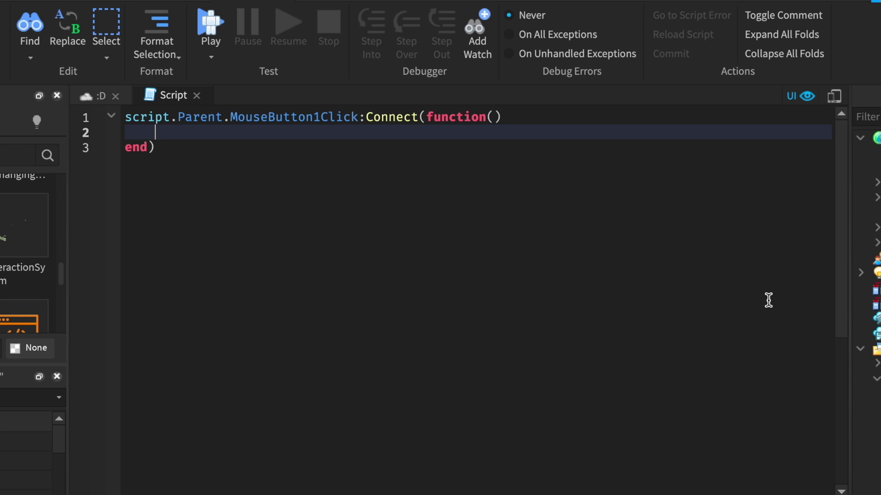
type("sc")
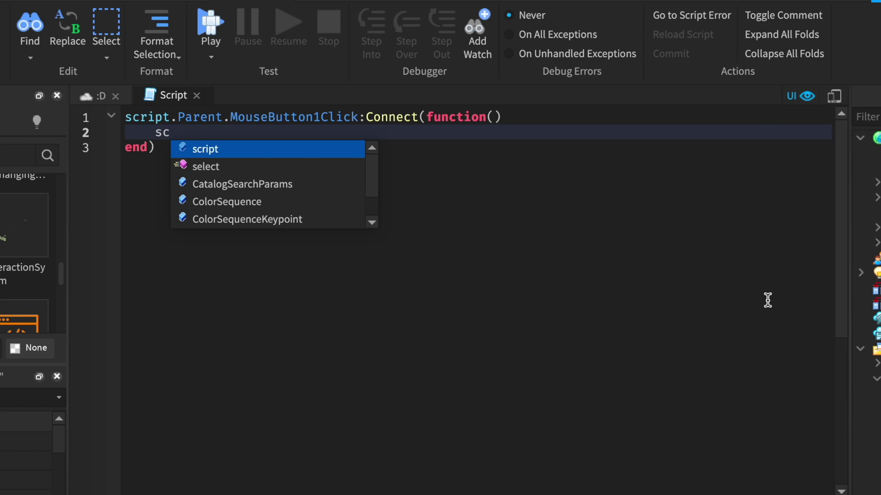
type("ript.Parent")
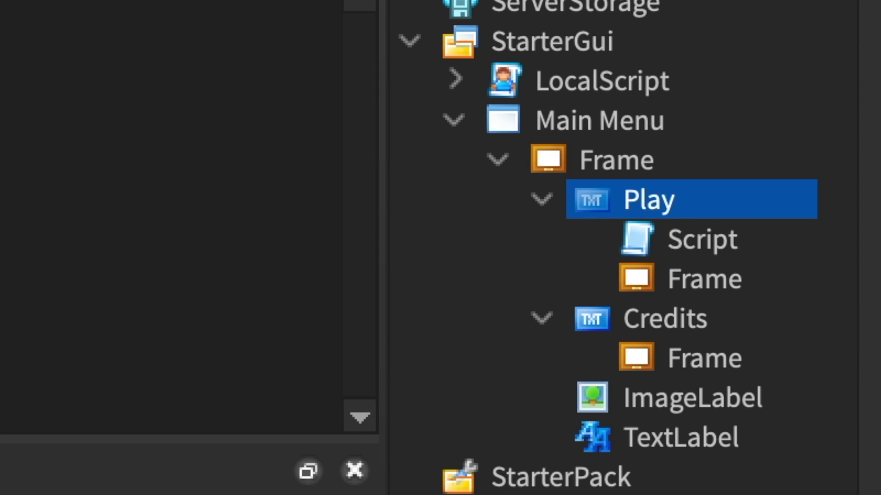
mouse_move(674, 201)
left_mouse_down()
mouse_move(610, 291)
mouse_move(629, 246)
mouse_move(628, 167)
mouse_move(477, 123)
left_mouse_up()
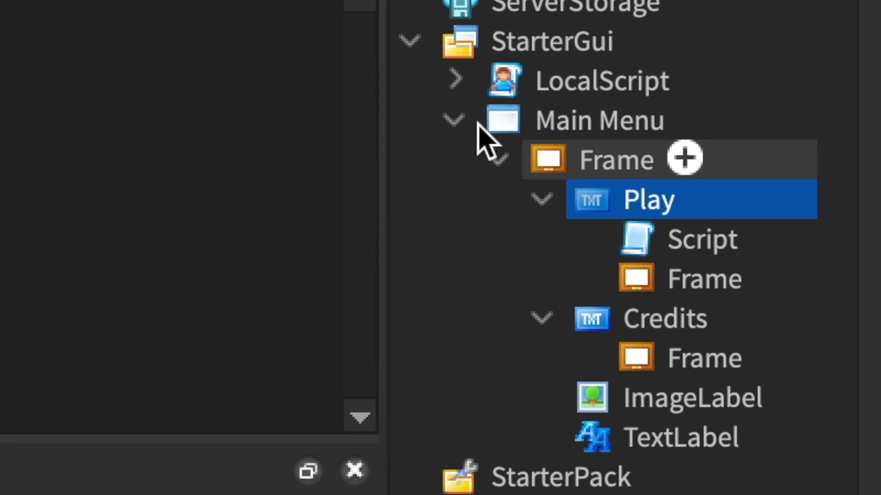
type(".Parent.Parent")
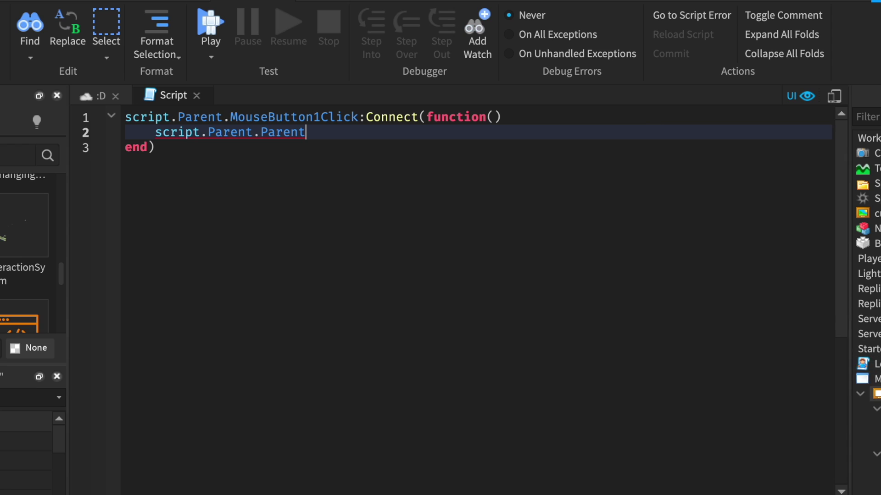
type(".")
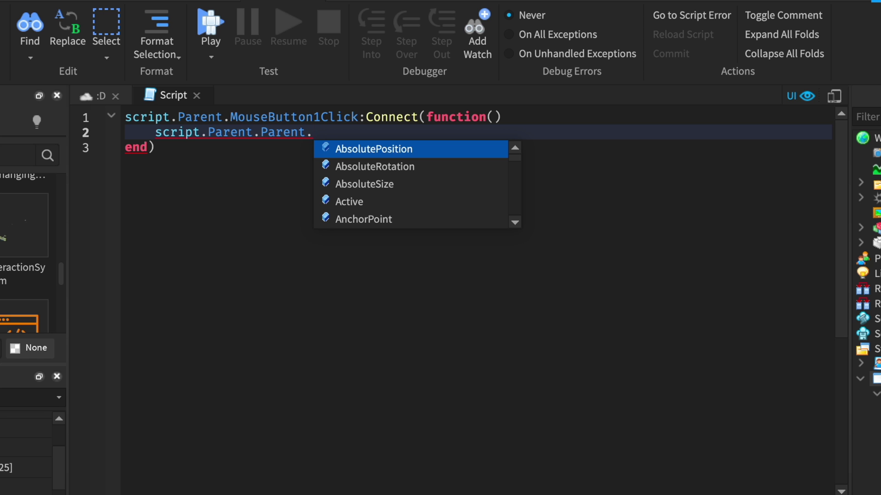
type("Visible = false")
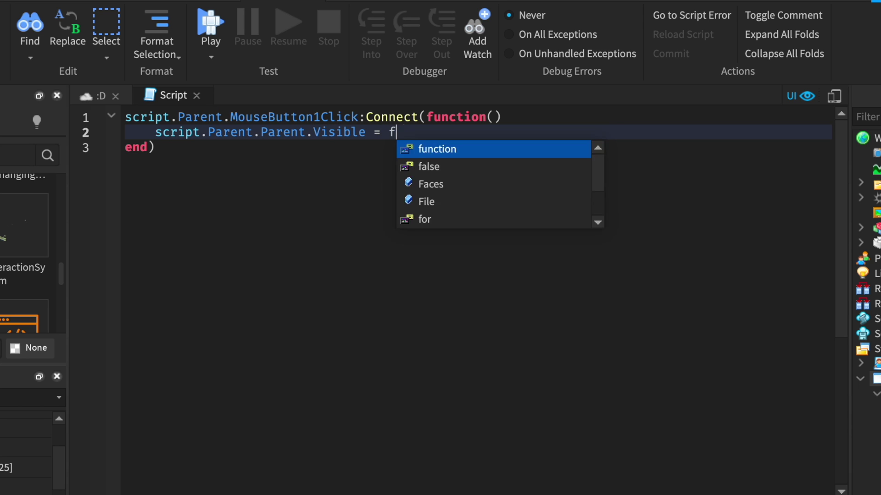
- Return to the :D place, run a play test and try the menu's Play button in the game
left_click(98, 96)
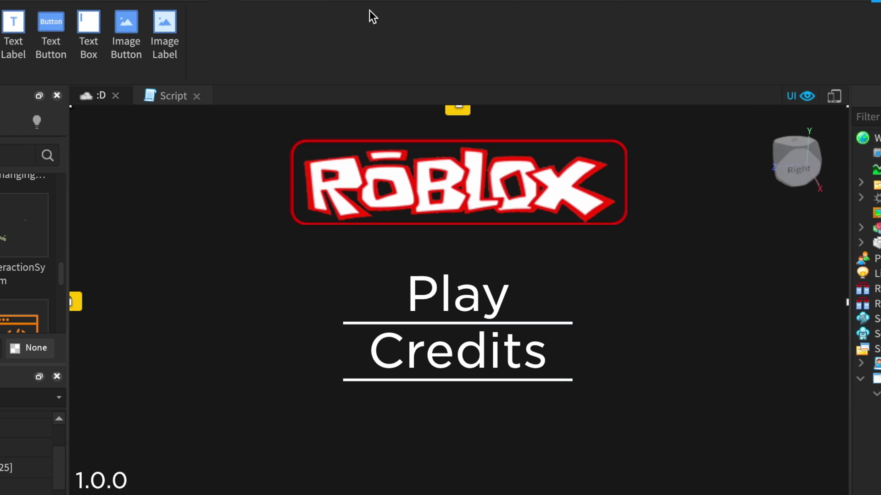
left_click(576, 26)
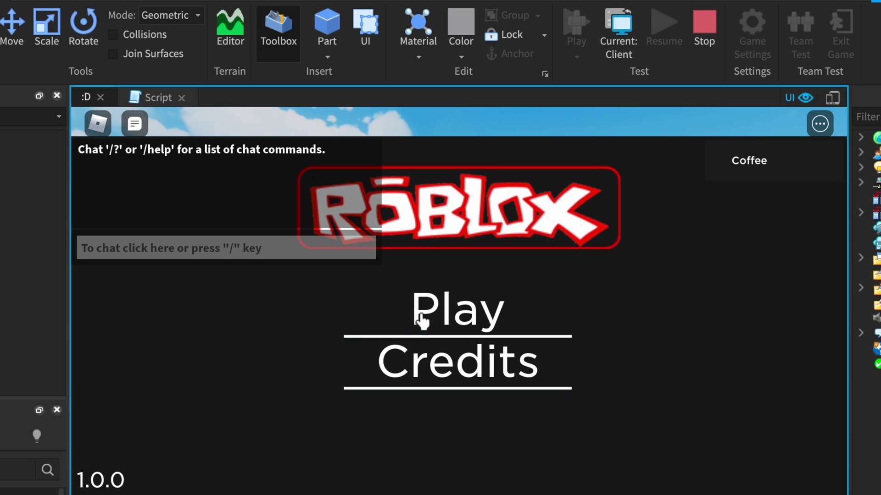
left_click(421, 317)
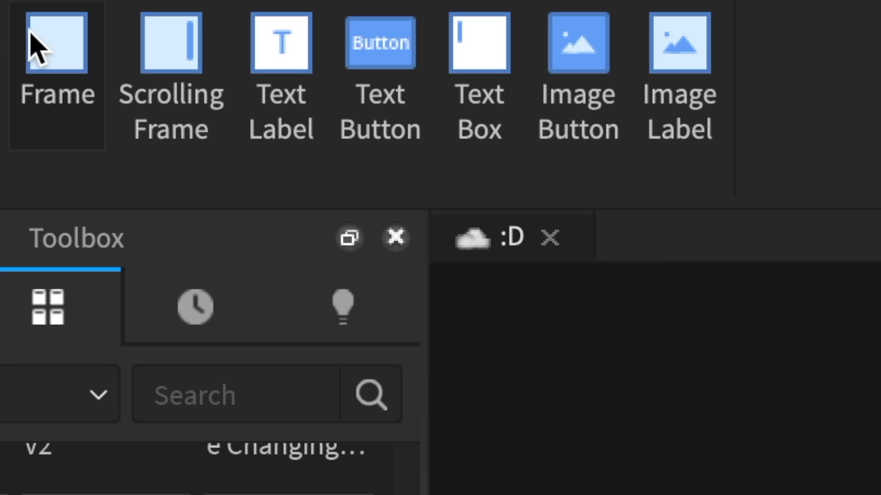
- Insert a new Frame into Main Menu and set its background color to the dark Lead shade
left_click(28, 36)
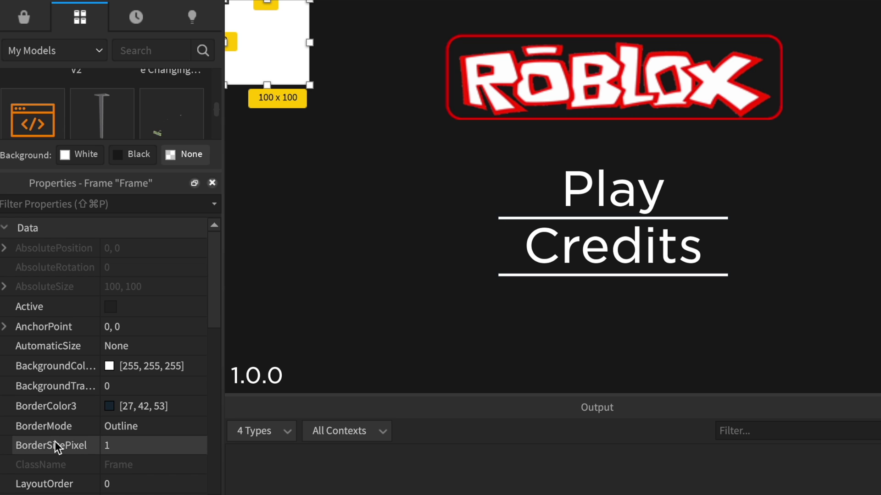
scroll(55, 442, "down", 2)
left_click(110, 331)
left_click(783, 43)
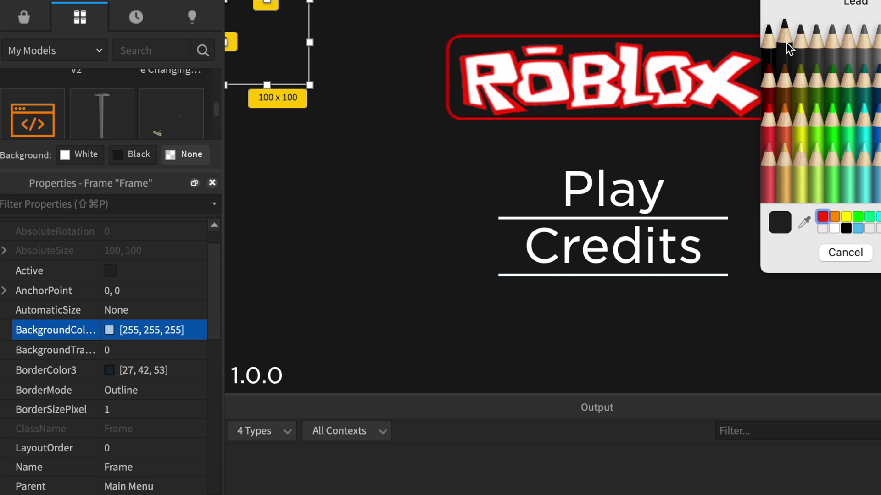
- Rename the new dark frame CreditsMenu
key("F2")
type("Credits")
key("Return")
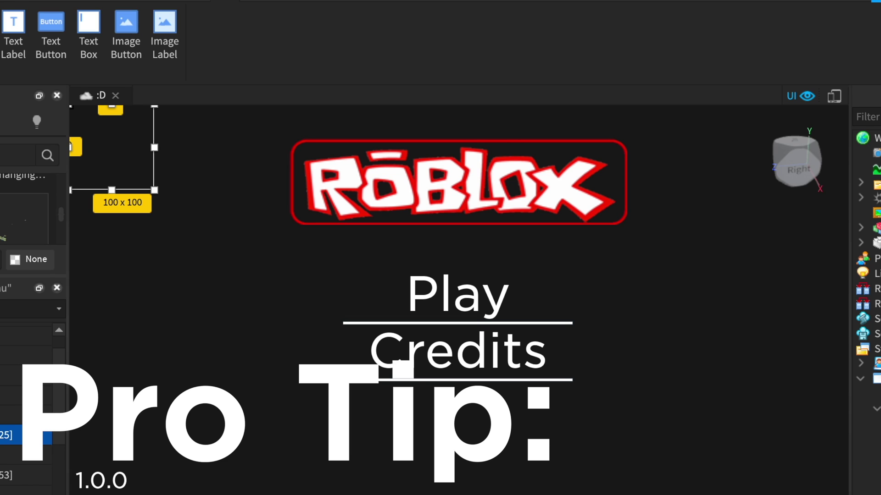
type("c")
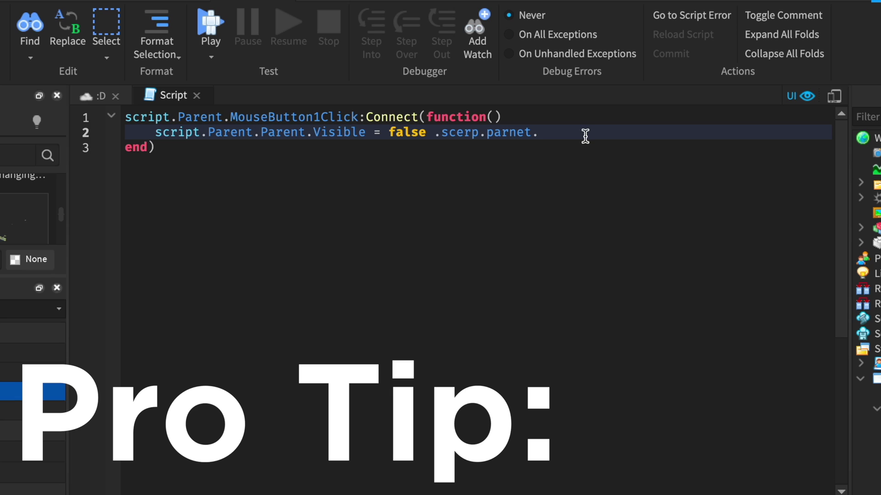
type("ro blac")
type("k")
left_click(546, 133)
left_click_drag(516, 133, 432, 133)
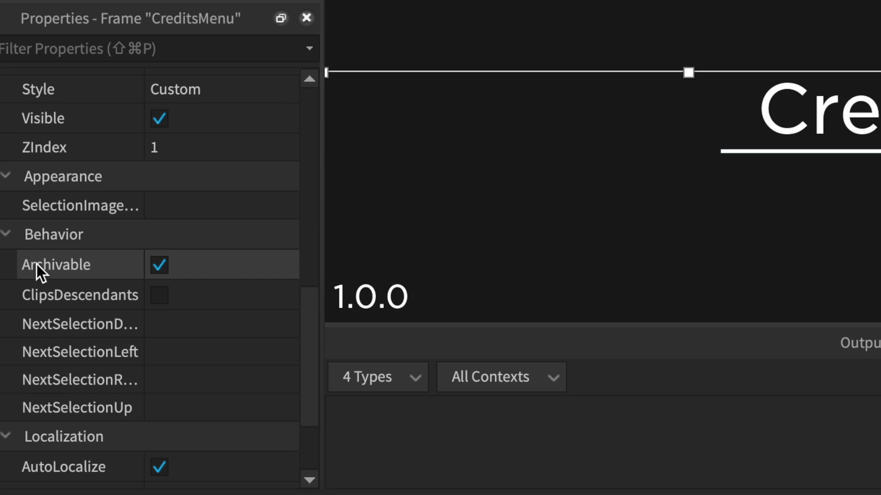
- Set the CreditsMenu frame's Size to 1,0,1,0 so it fills the screen
scroll(37, 271, "up", 3)
left_click(171, 188)
type("1,0,1,0")
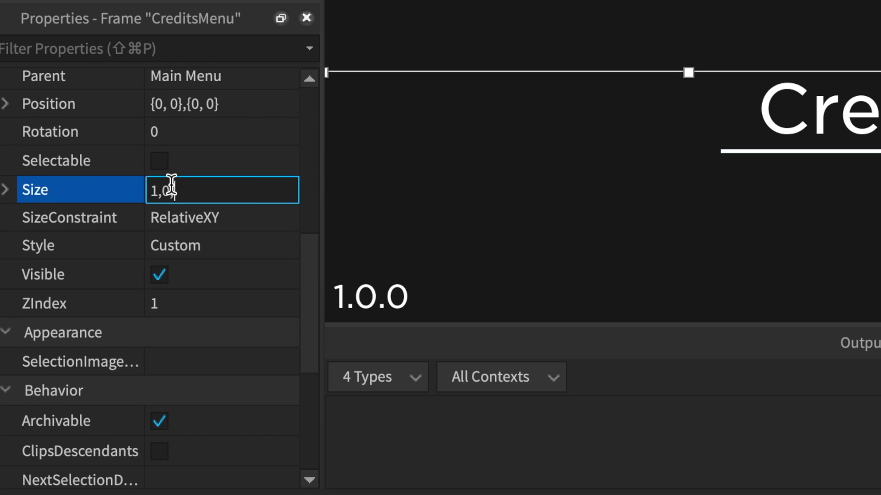
key("Return")
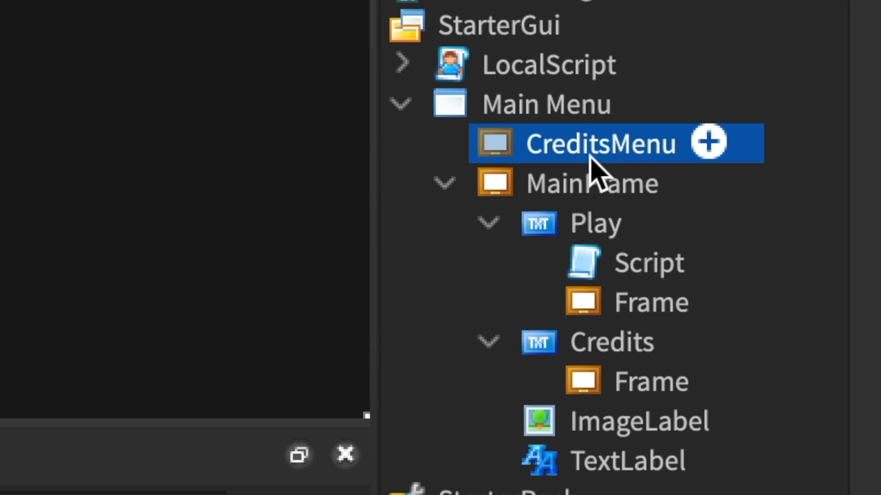
- Duplicate the Play button in MainFrame together with its script and underline frame
left_click(580, 227)
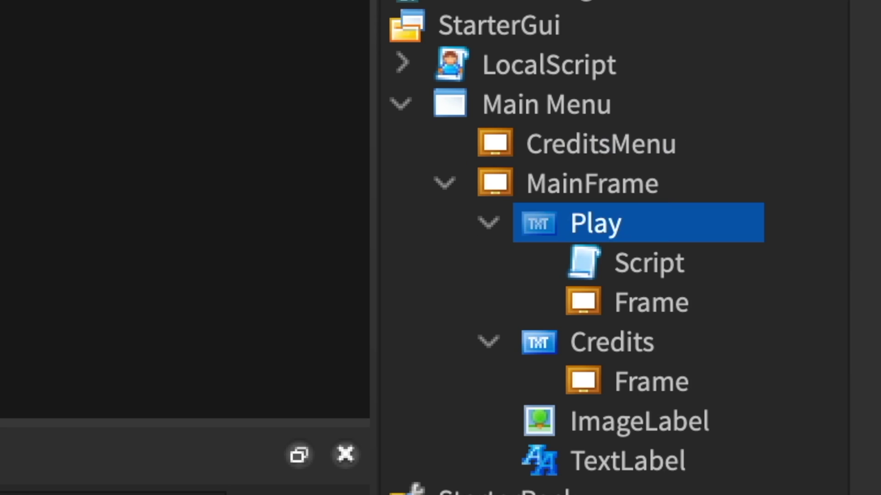
key("ctrl+d")
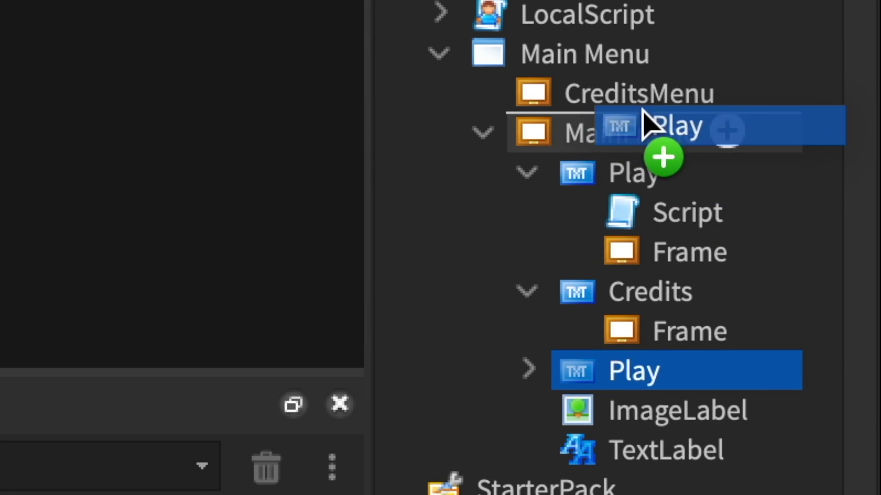